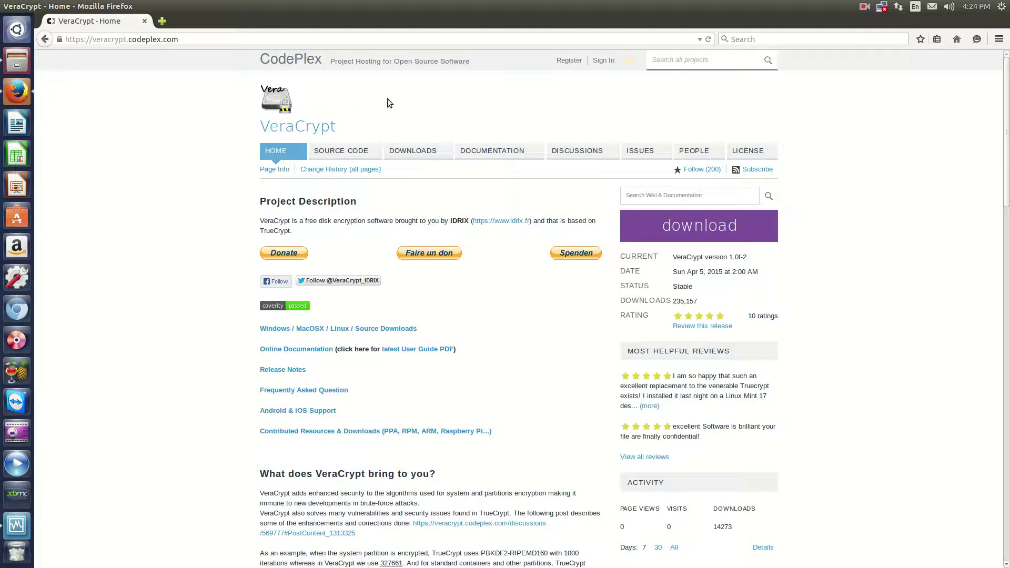
Read through the VeraCrypt CodePlex home page, highlighting the project description along the way
scroll(190, 225, "down", 3)
scroll(189, 225, "up", 3)
scroll(154, 109, "down", 3)
scroll(154, 109, "down", 3)
scroll(156, 101, "up", 2)
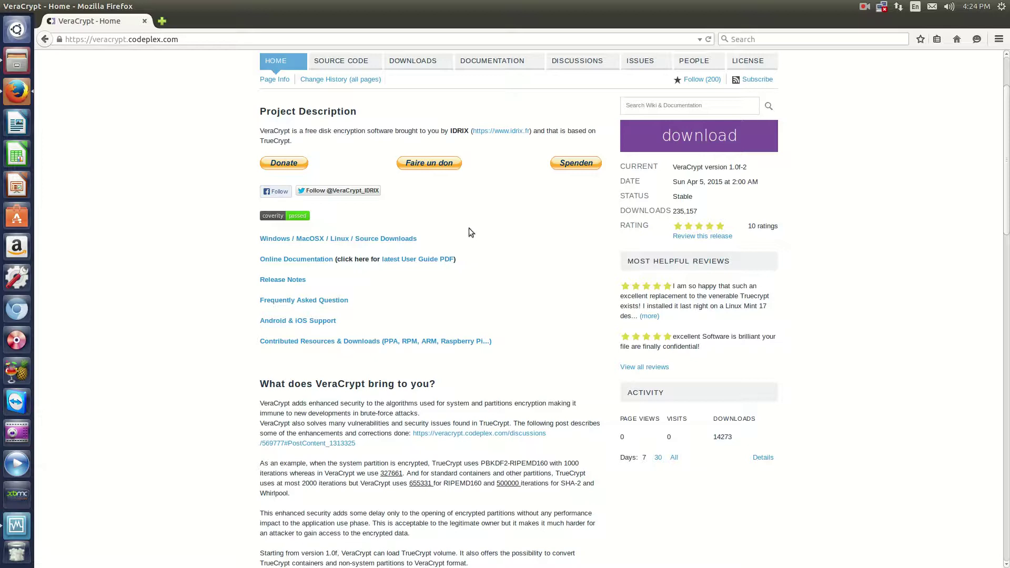
scroll(468, 228, "up", 3)
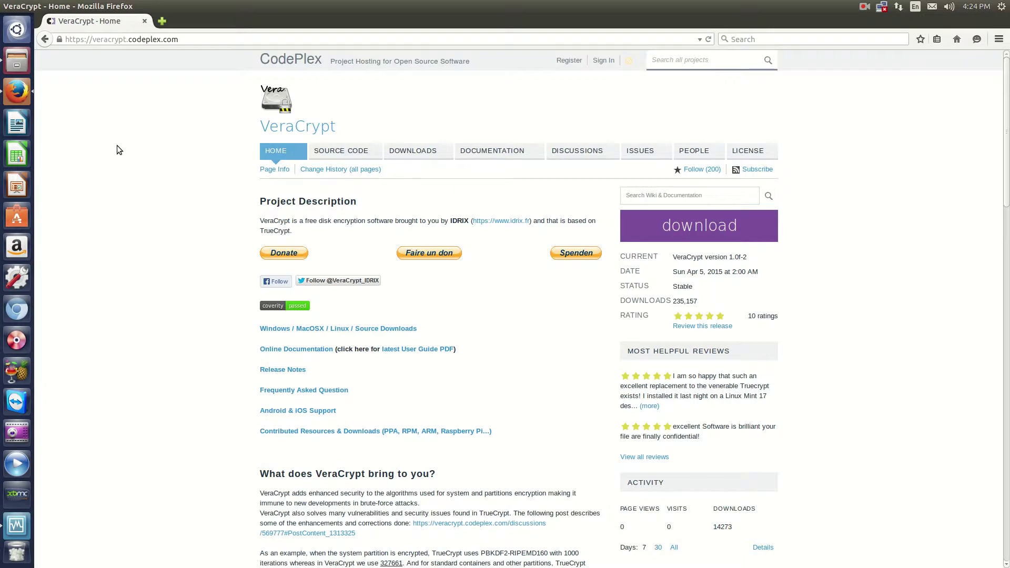
scroll(117, 146, "down", 10)
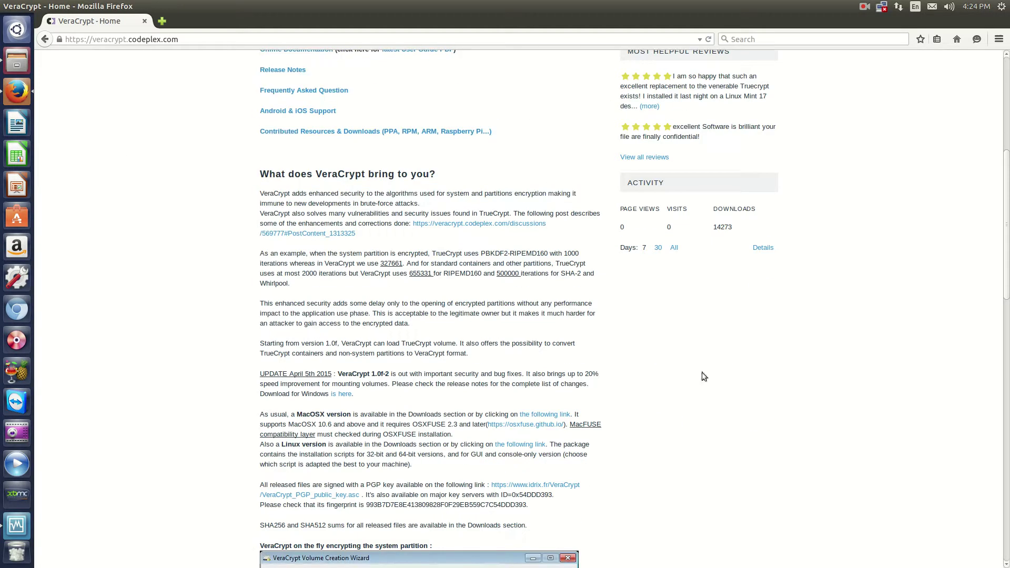
left_click_drag(654, 496, 582, 531)
scroll(582, 531, "down", 5)
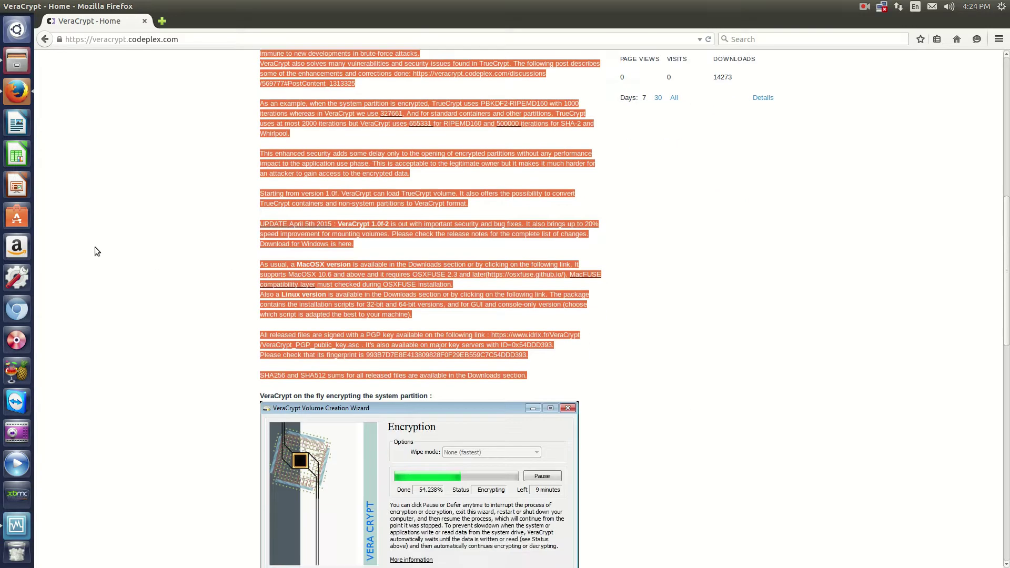
left_click(147, 247)
scroll(211, 245, "up", 10)
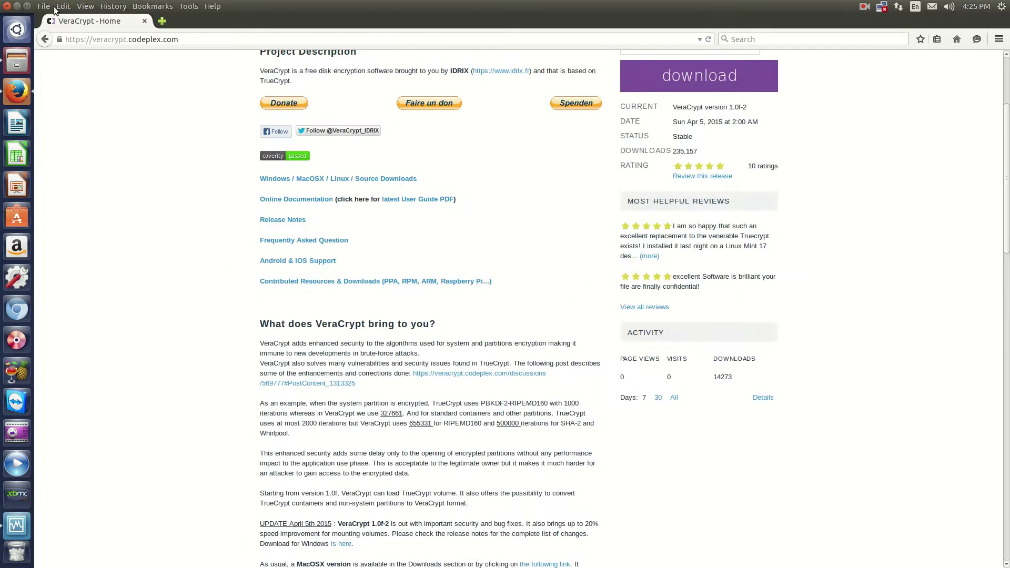
scroll(251, 190, "up", 5)
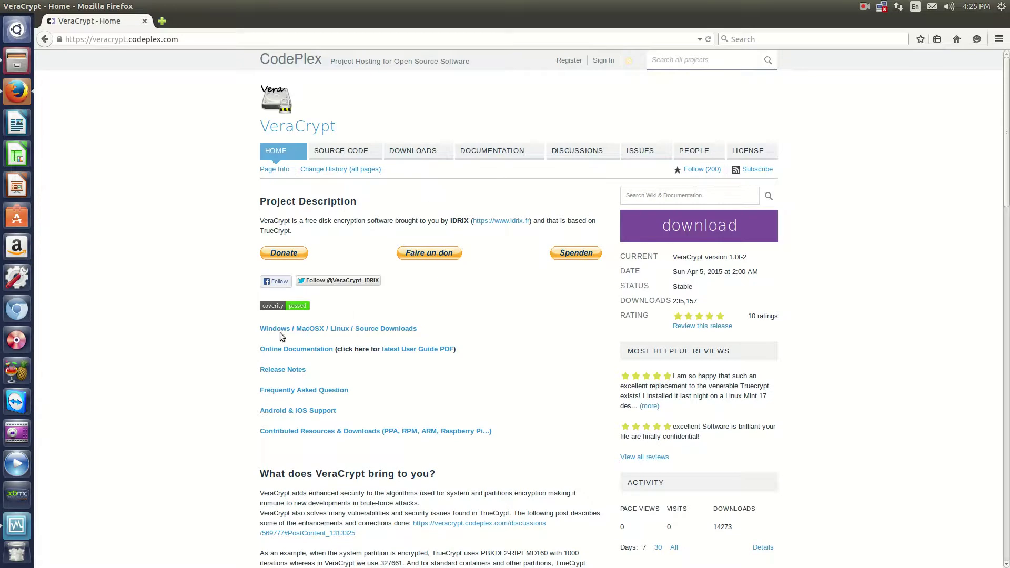
Go to the downloads page and request the Linux veracrypt-1.0f-2-setup.tar.bz2 package
left_click(309, 332)
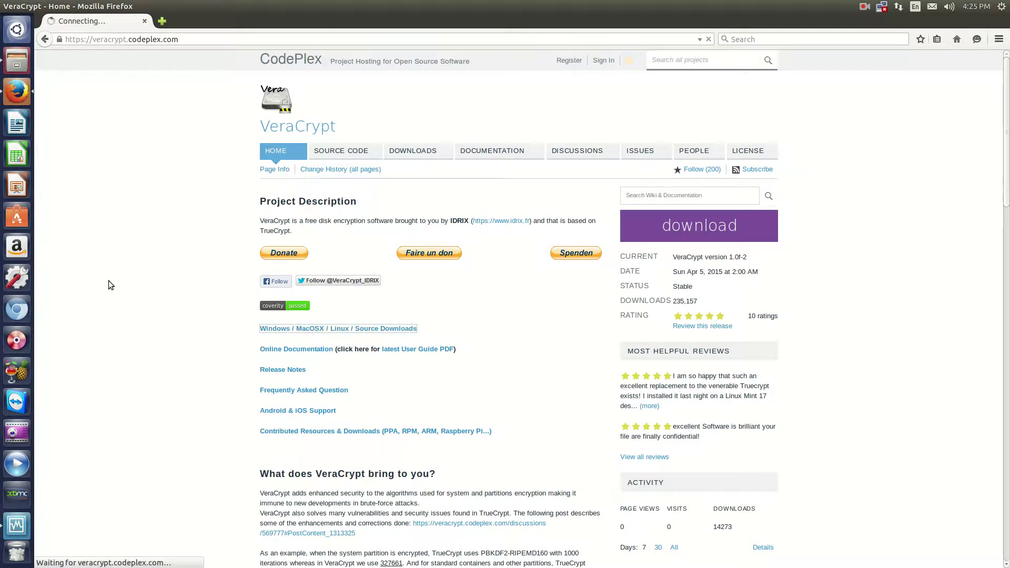
scroll(132, 271, "down", 2)
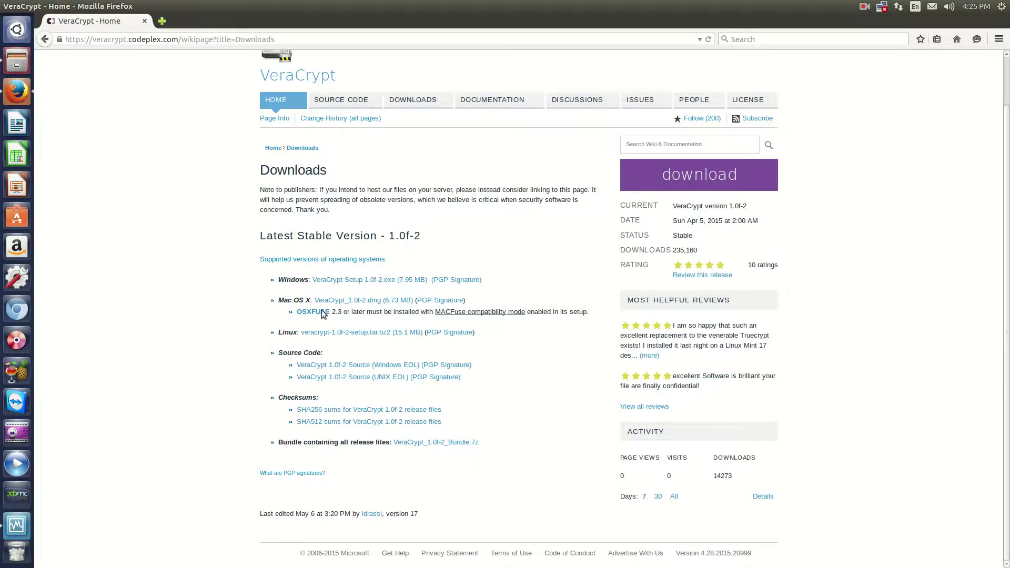
left_click(318, 334)
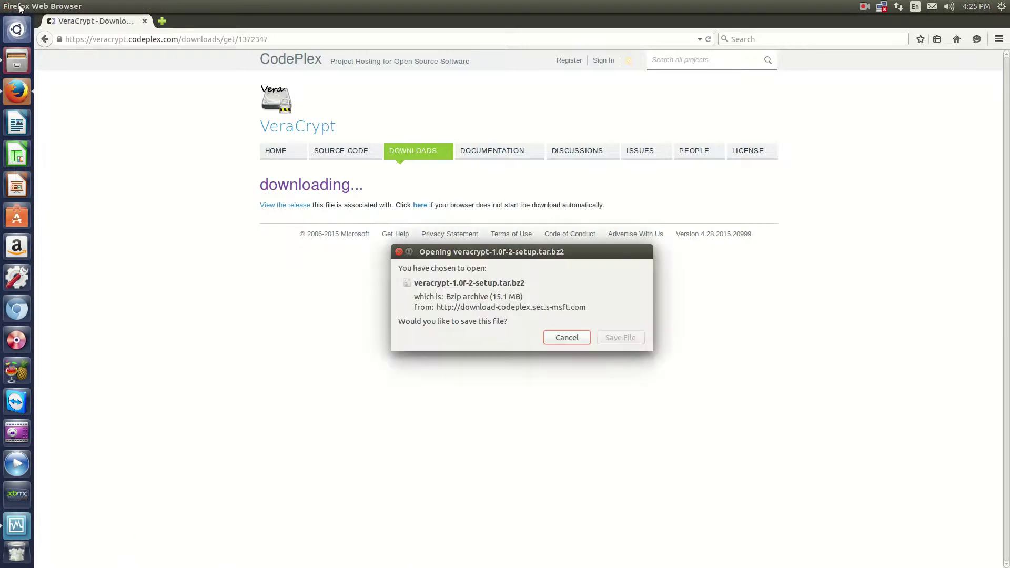
Cancel saving the archive and hide Firefox to reveal the desktop
left_click(578, 338)
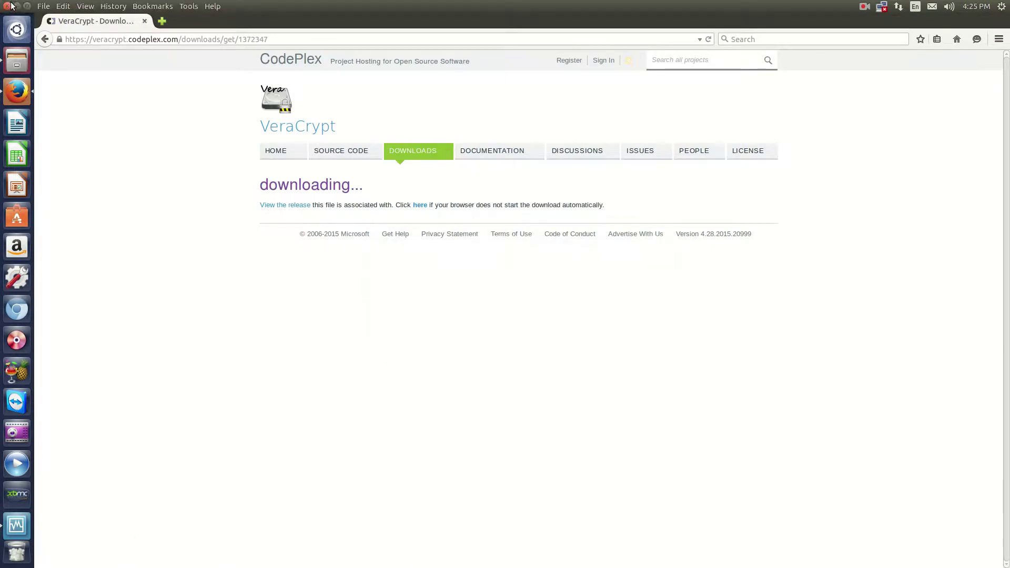
key("ctrl+super+d")
left_click(324, 252)
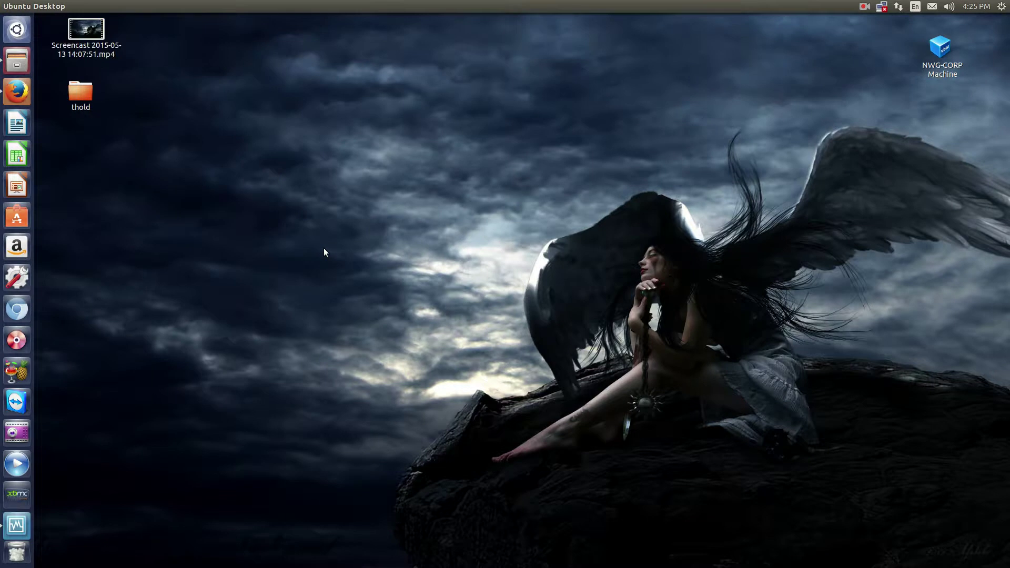
In a new terminal, change into Downloads/veracrypt-1.0f-2-setup and list its files
key("ctrl+alt+t")
type("CD dOW")
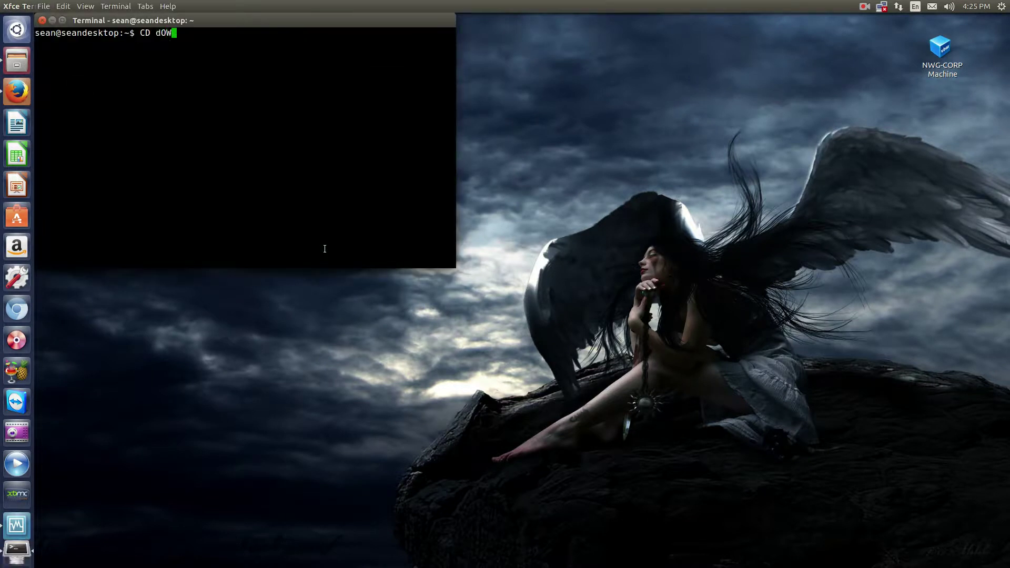
key("BackSpace")
key("BackSpace")
key("BackSpace")
key("BackSpace")
key("BackSpace")
key("BackSpace")
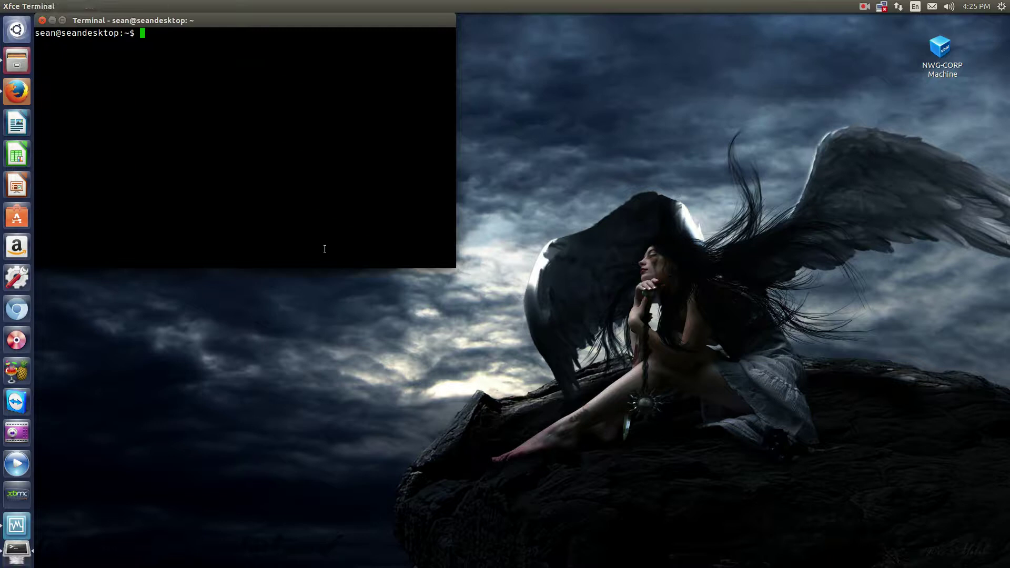
type("cd Dow")
key("BackSpace")
key("BackSpace")
type("ow")
key("Tab")
key("Return")
type("cd ")
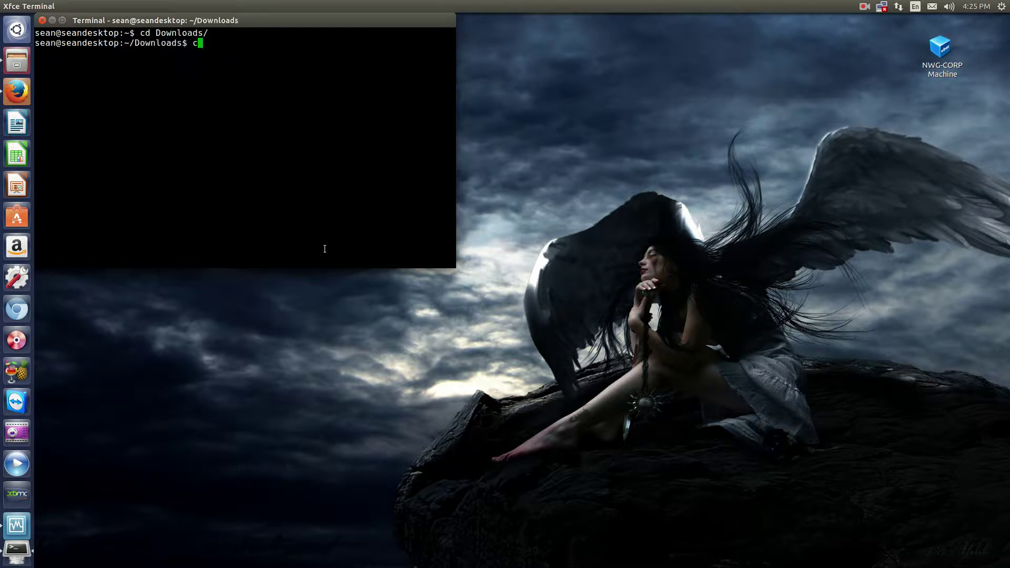
type("ve")
key("Tab")
key("Return")
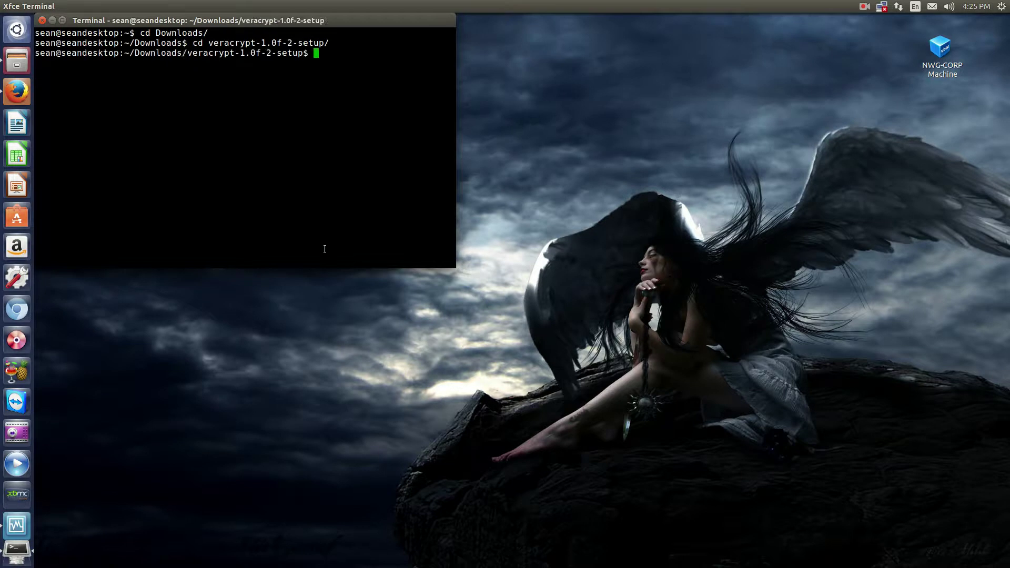
type("ls")
key("Return")
key("Return")
key("Return")
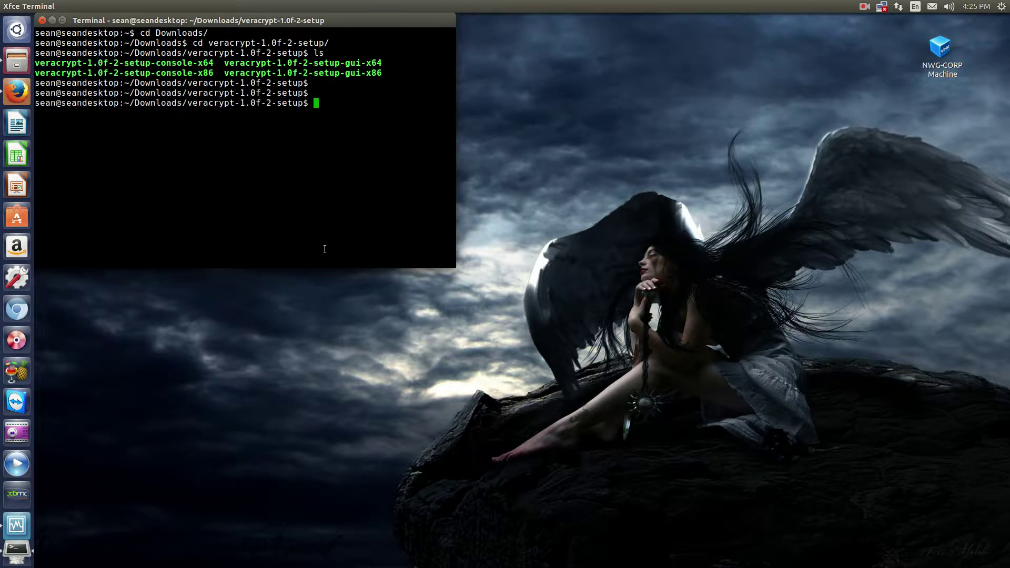
Run ./veracrypt-1.0f-2-setup-gui-x64 to launch the 64-bit GUI installer
type("./ve")
key("Tab")
type("g")
key("Tab")
type("6")
key("Tab")
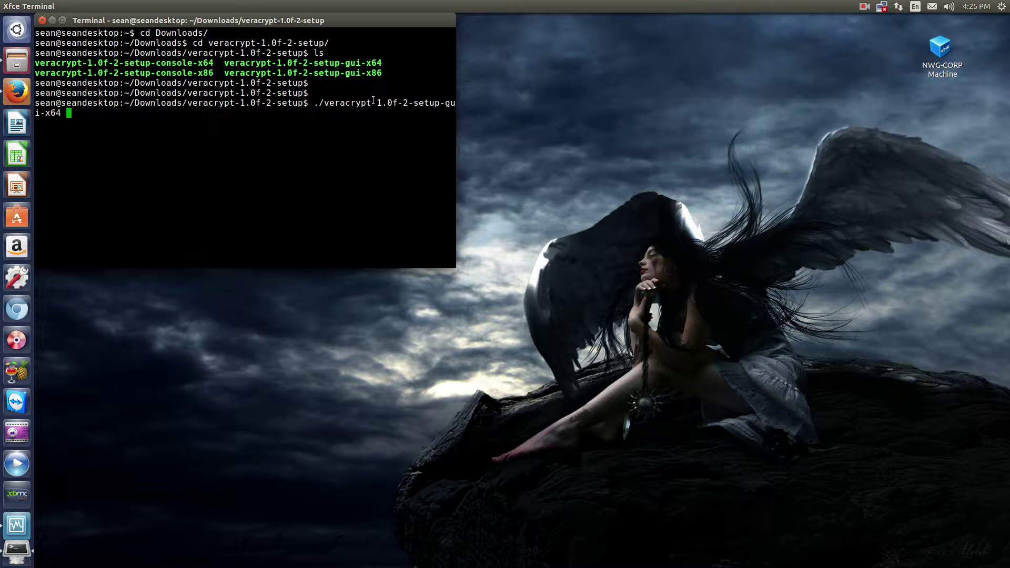
key("Return")
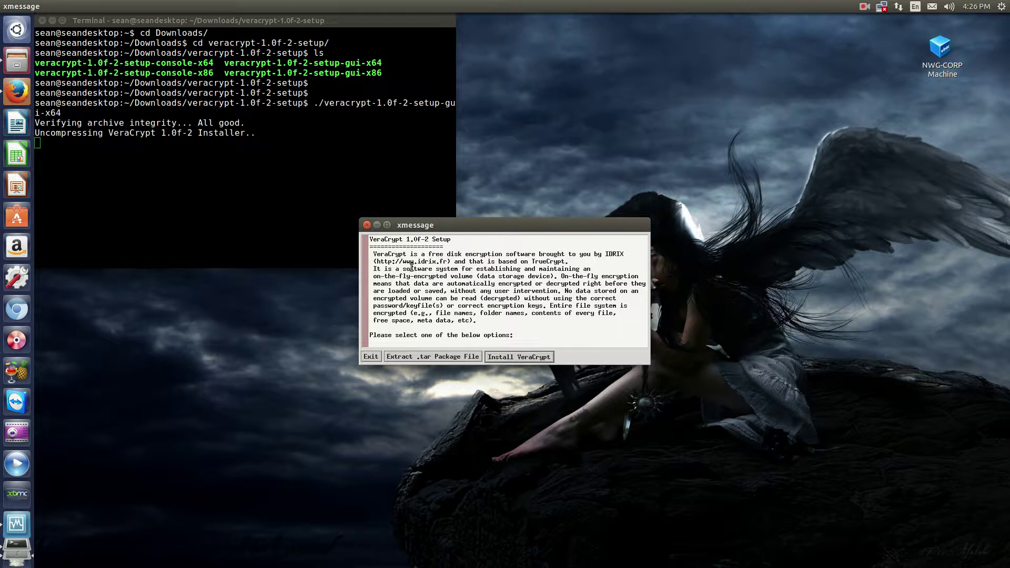
Dismiss the setup dialog and close the terminal window
left_click(371, 356)
left_click_drag(79, 20, 482, 130)
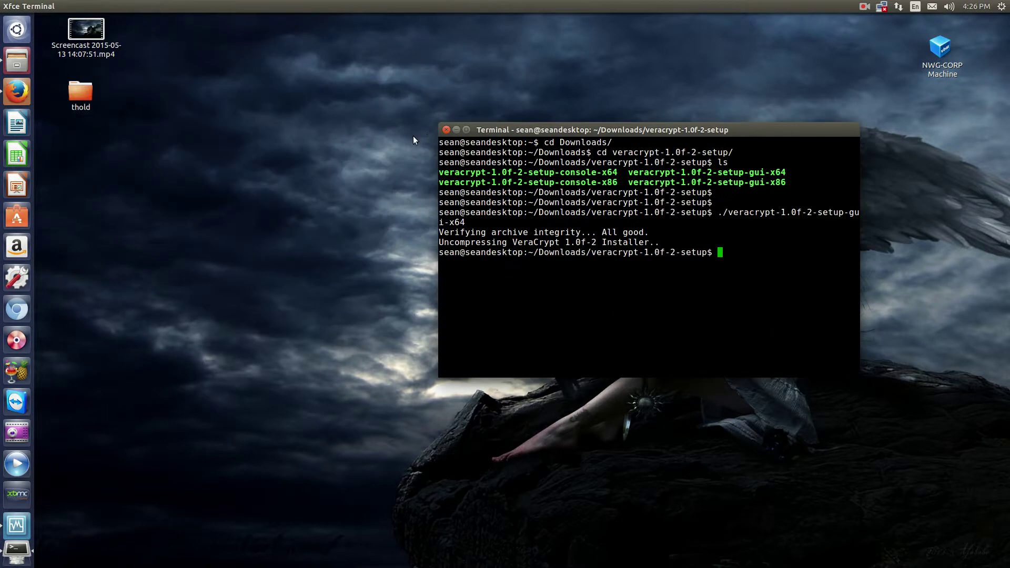
left_click(446, 128)
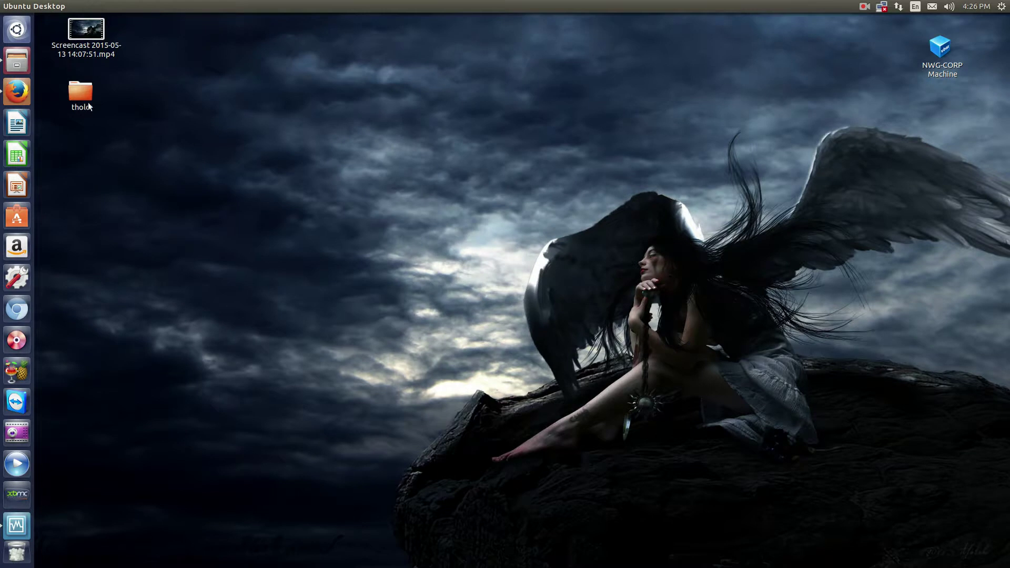
Find 'ver' in the Dash, launch VeraCrypt, and move its main window higher
left_click(13, 27)
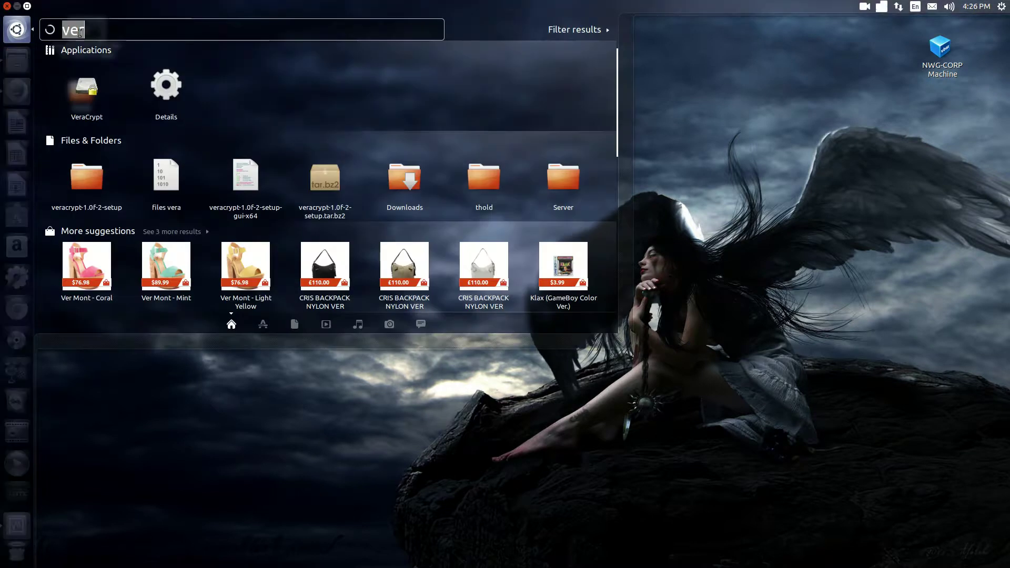
type("ver")
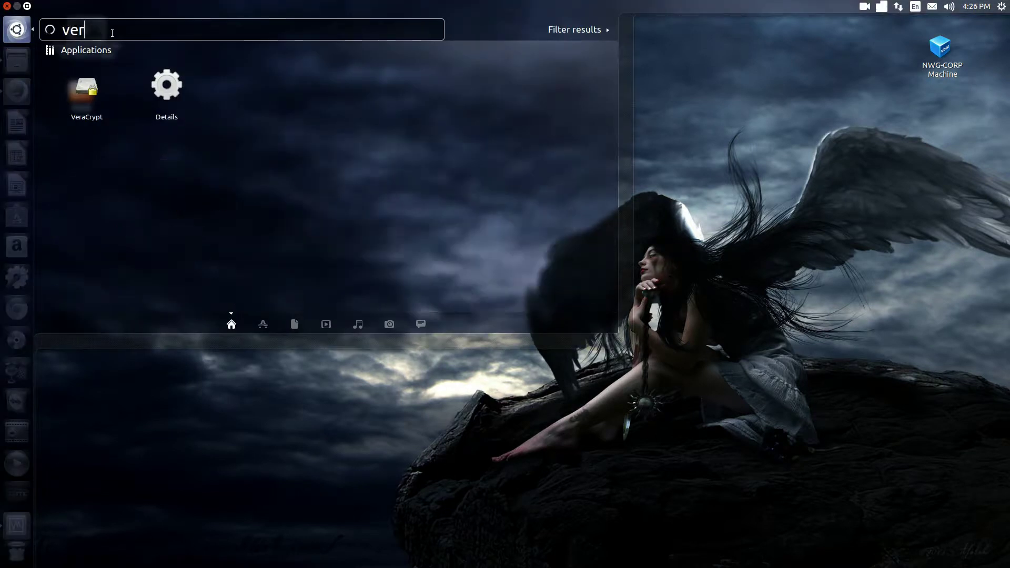
left_click(93, 100)
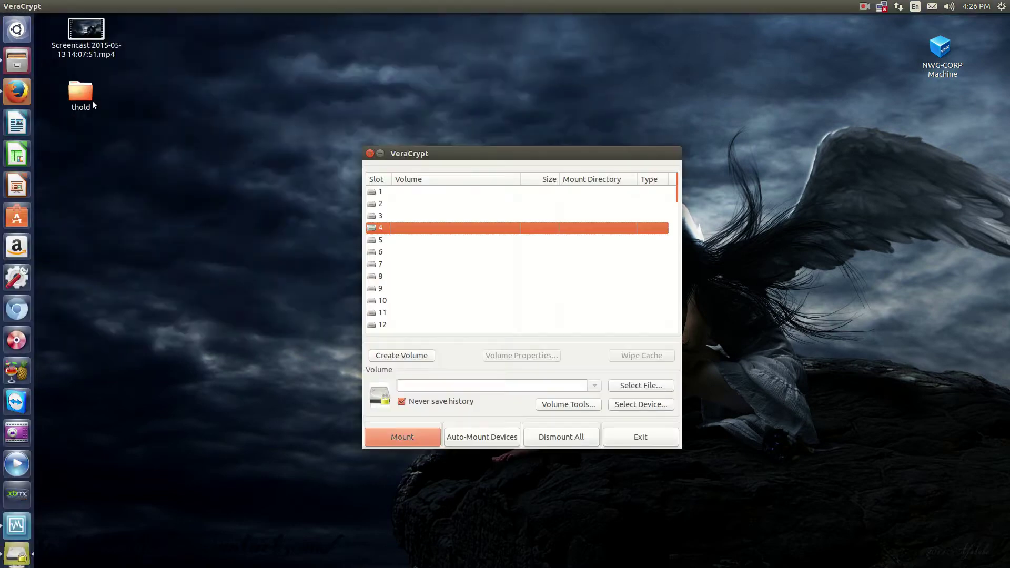
left_click_drag(570, 157, 475, 115)
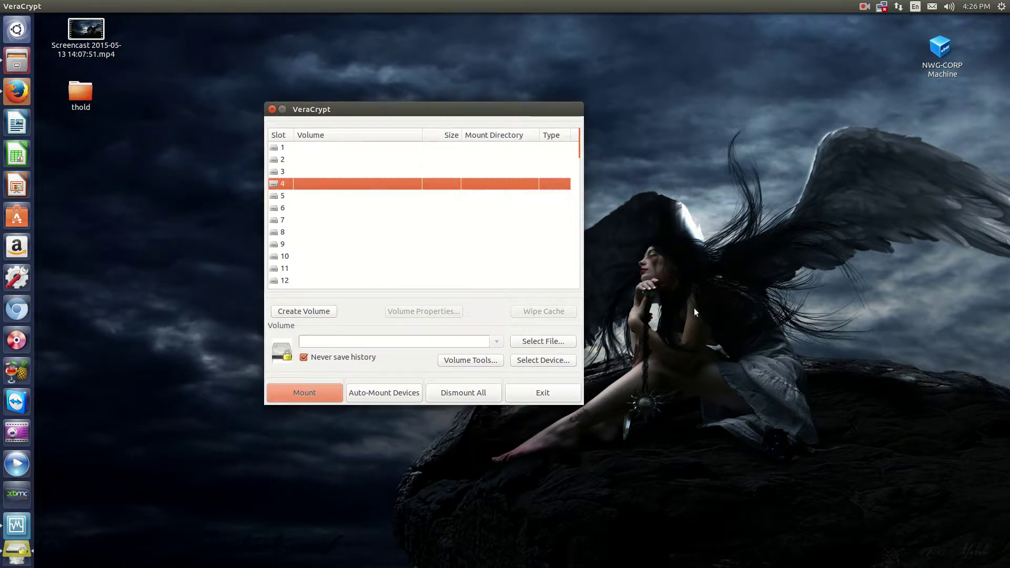
left_click(175, 220)
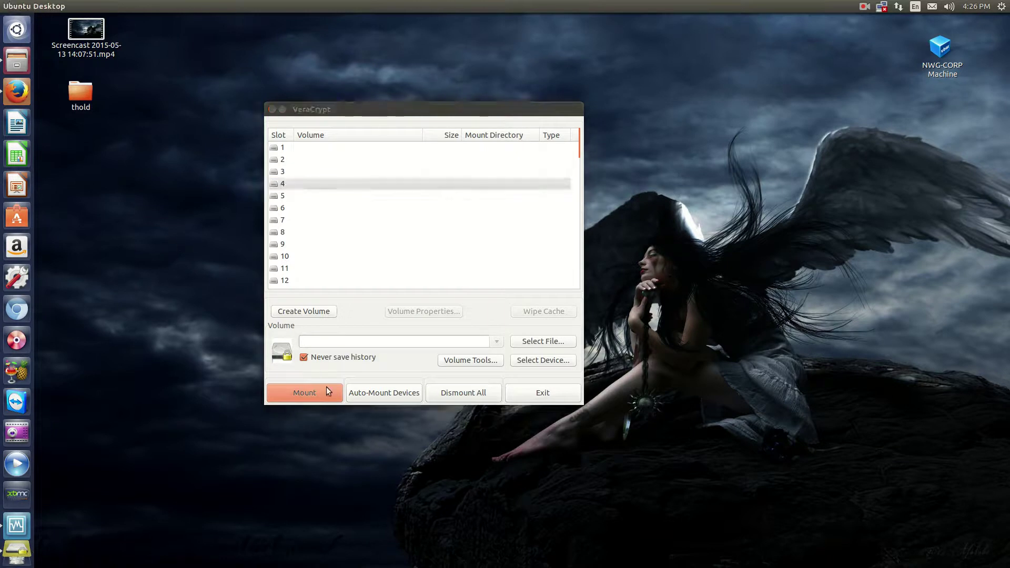
Start a standard encrypted file container saved as superdupersecurefiles on the Desktop
left_click(314, 312)
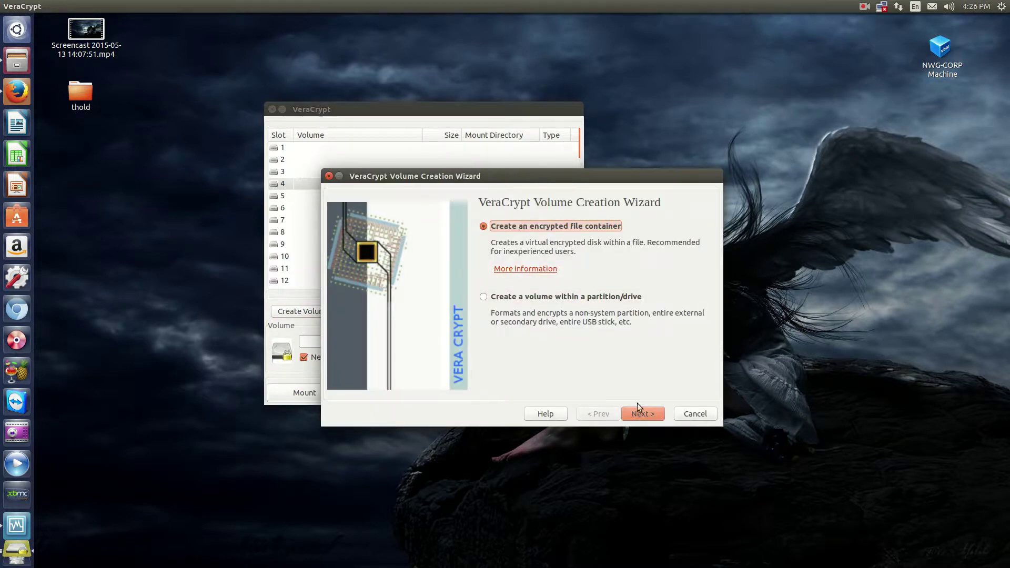
left_click(646, 413)
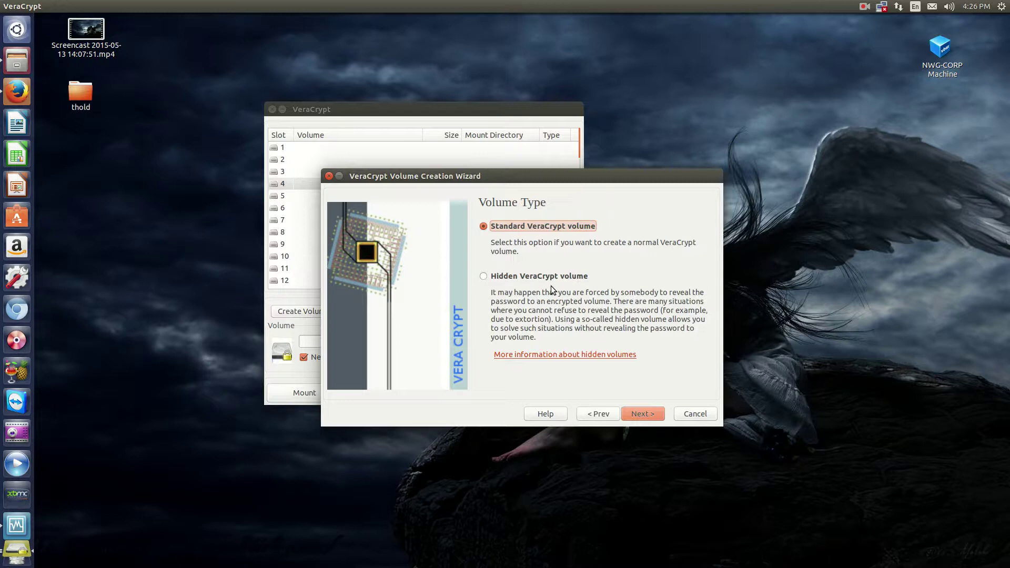
left_click(646, 414)
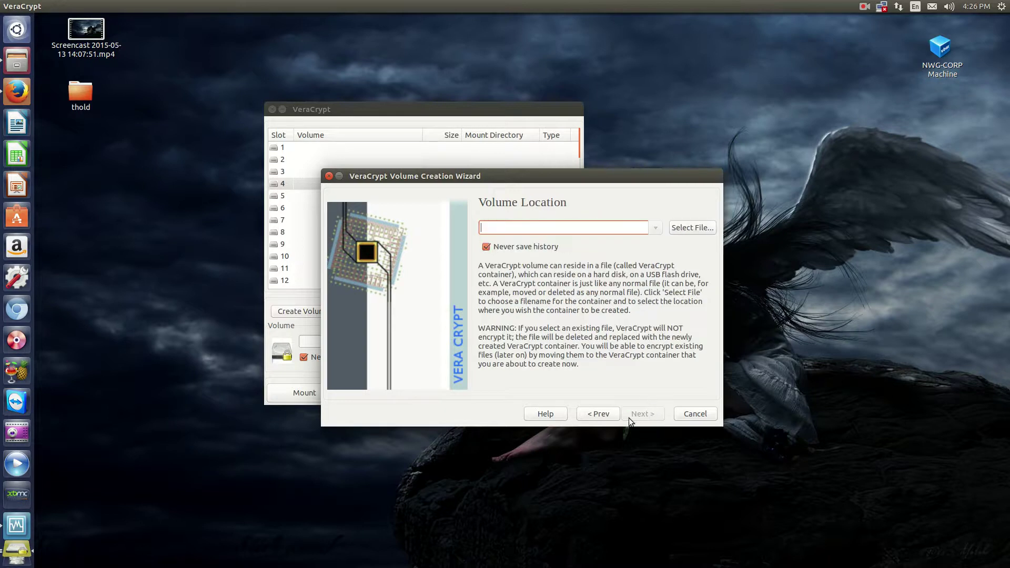
left_click(689, 228)
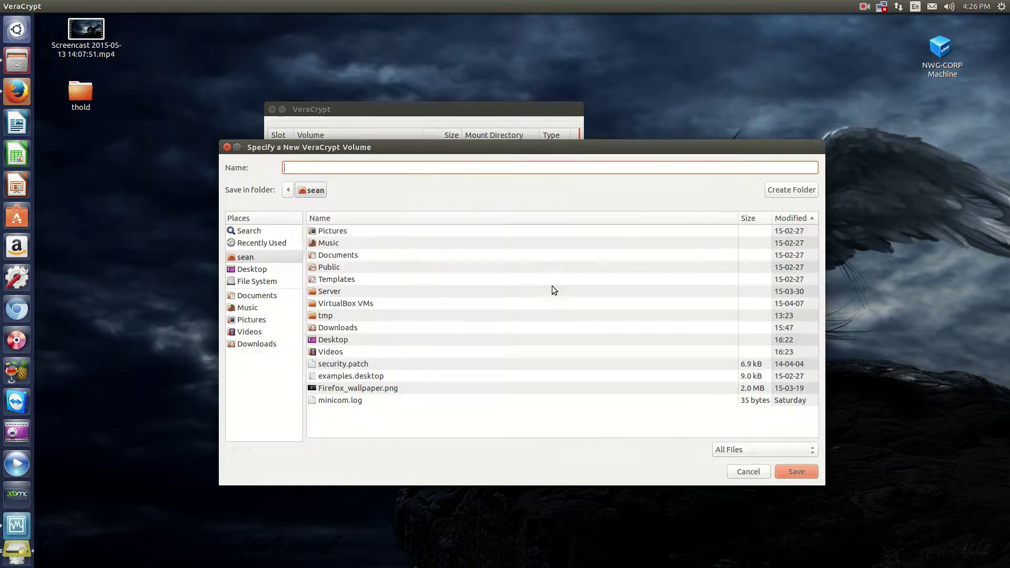
left_click(252, 268)
left_click(305, 172)
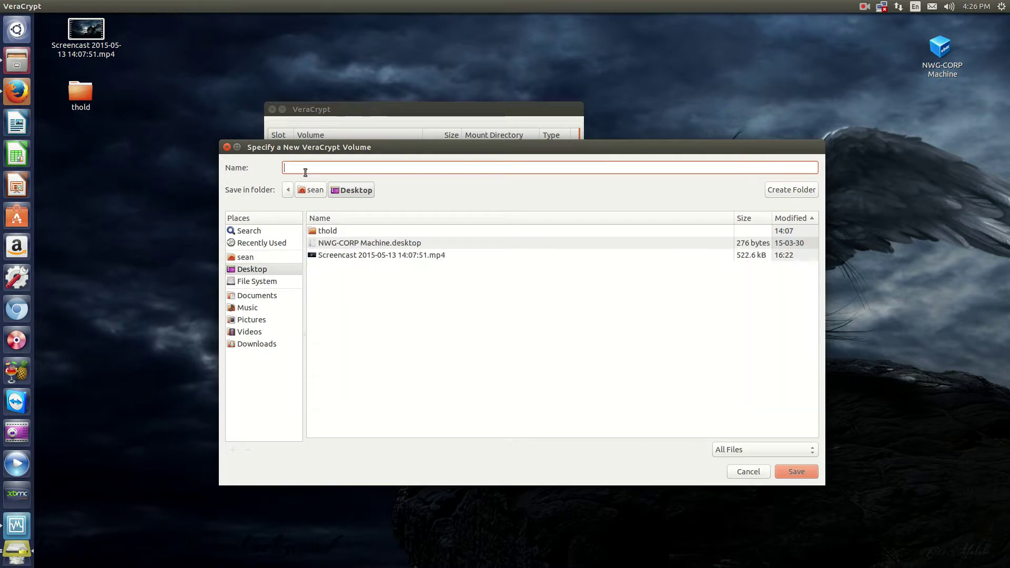
type("superdupersecurefiles")
left_click(802, 471)
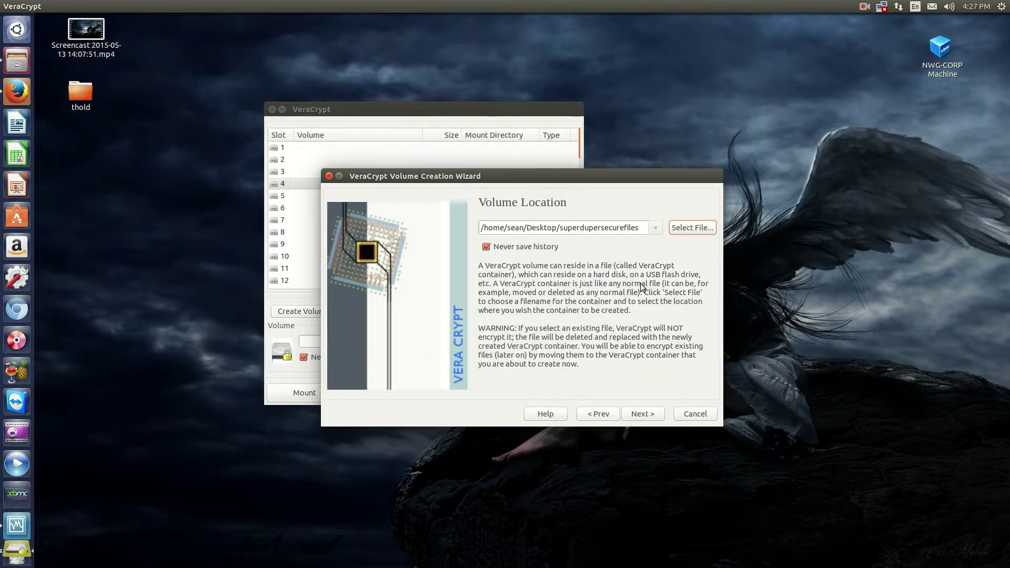
Choose AES(Twofish) encryption, keep SHA-512 hashing, and advance to Volume Size
left_click(650, 412)
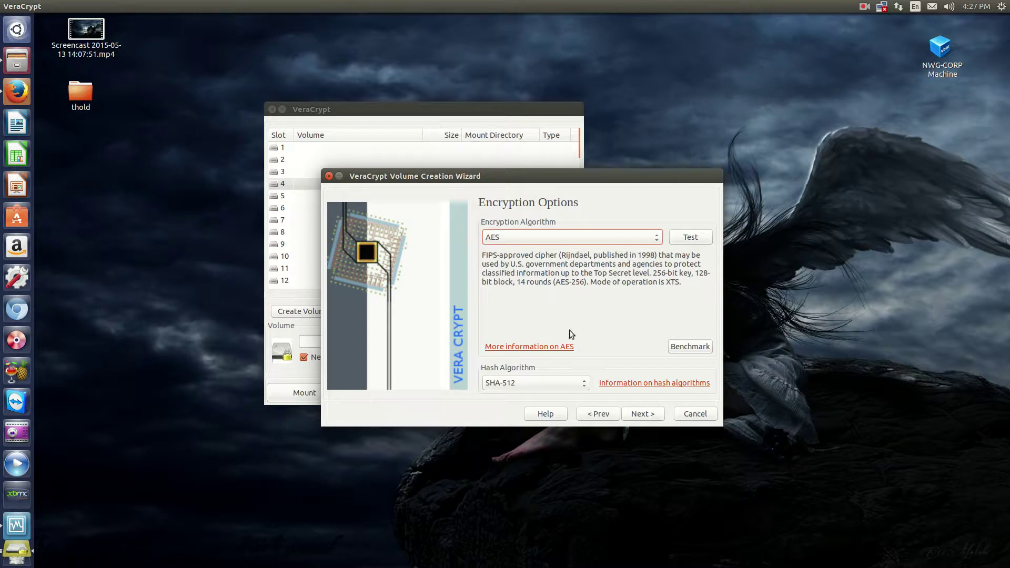
left_click(519, 237)
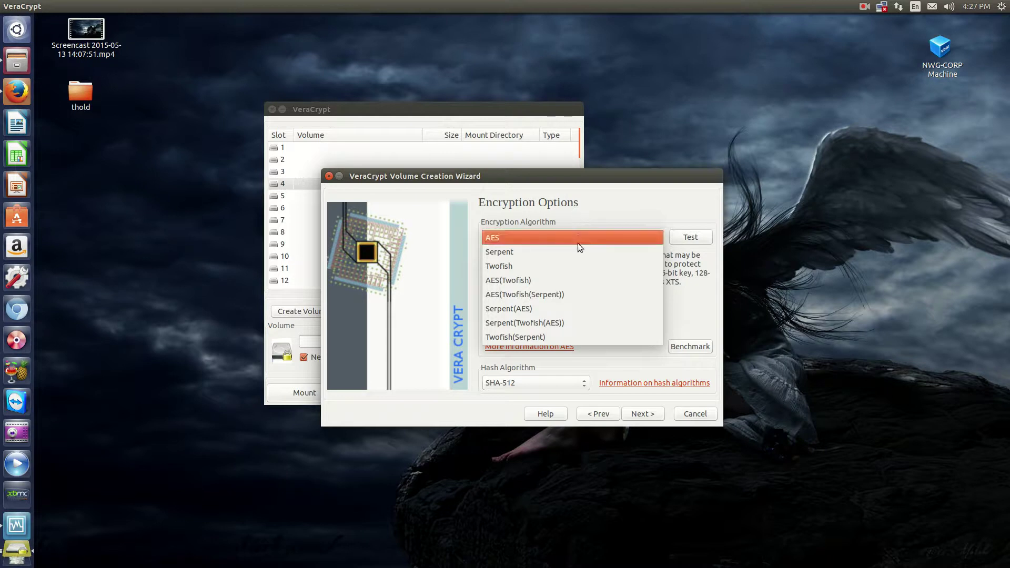
left_click(590, 216)
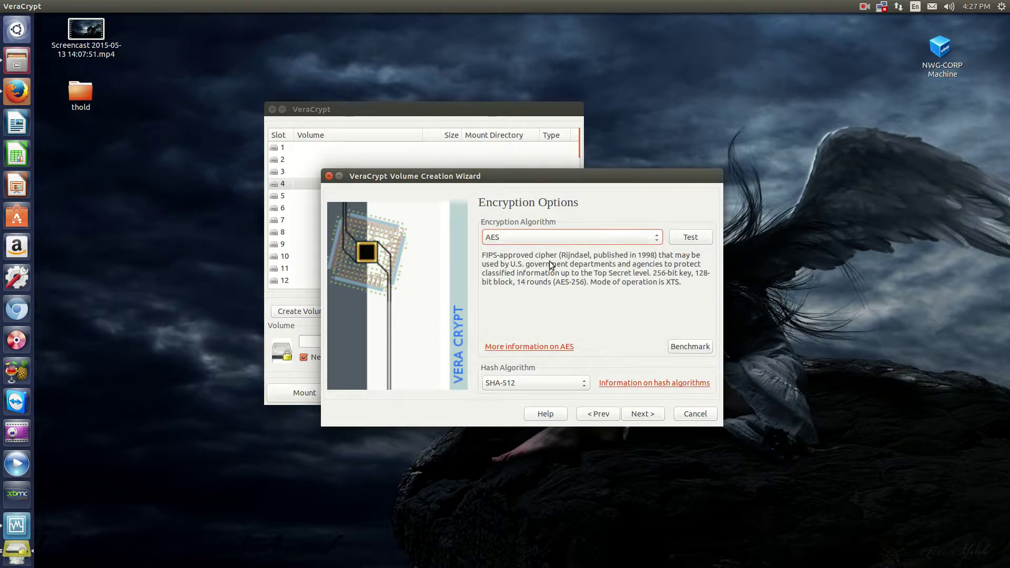
left_click(535, 235)
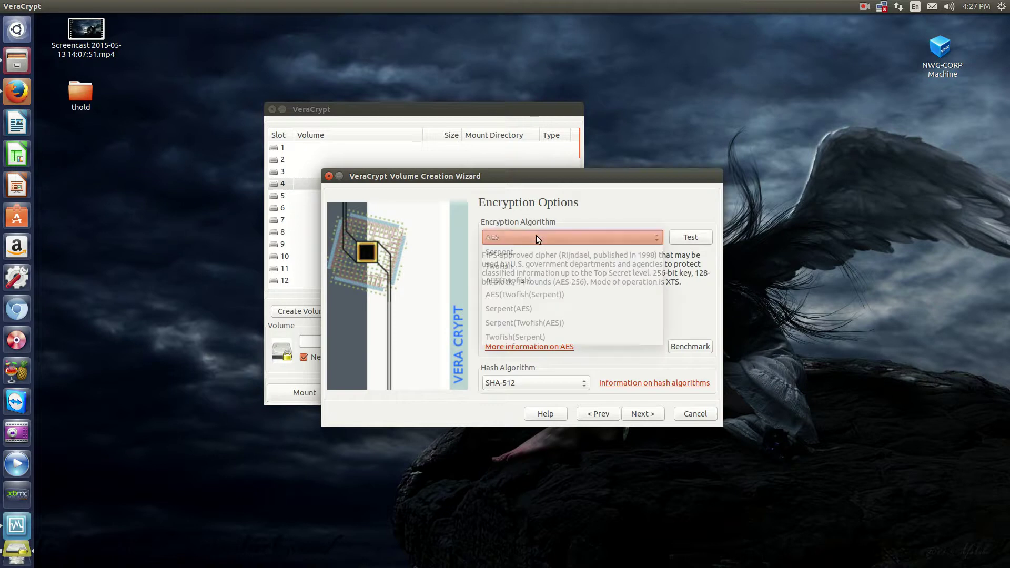
left_click(687, 264)
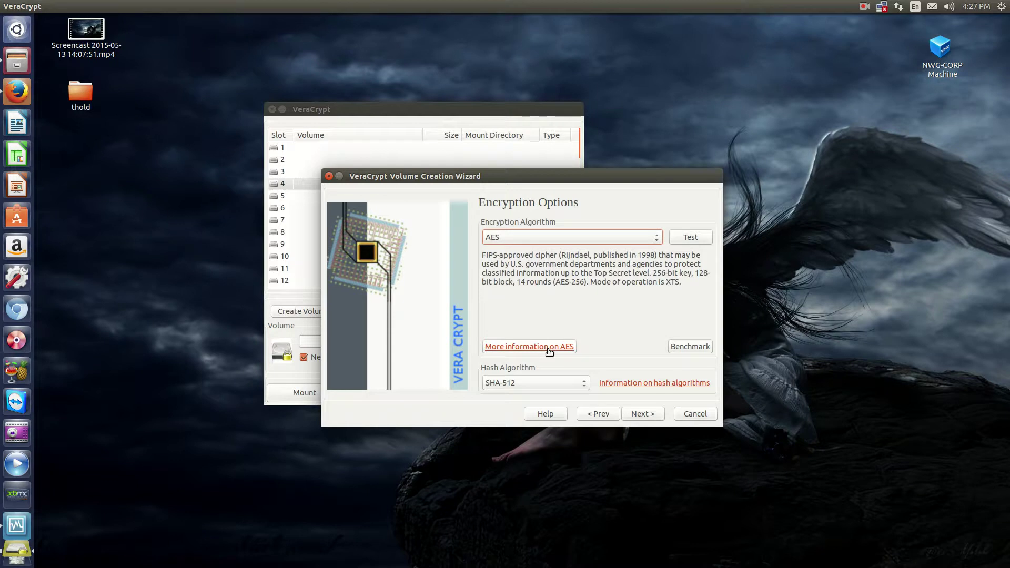
left_click(579, 238)
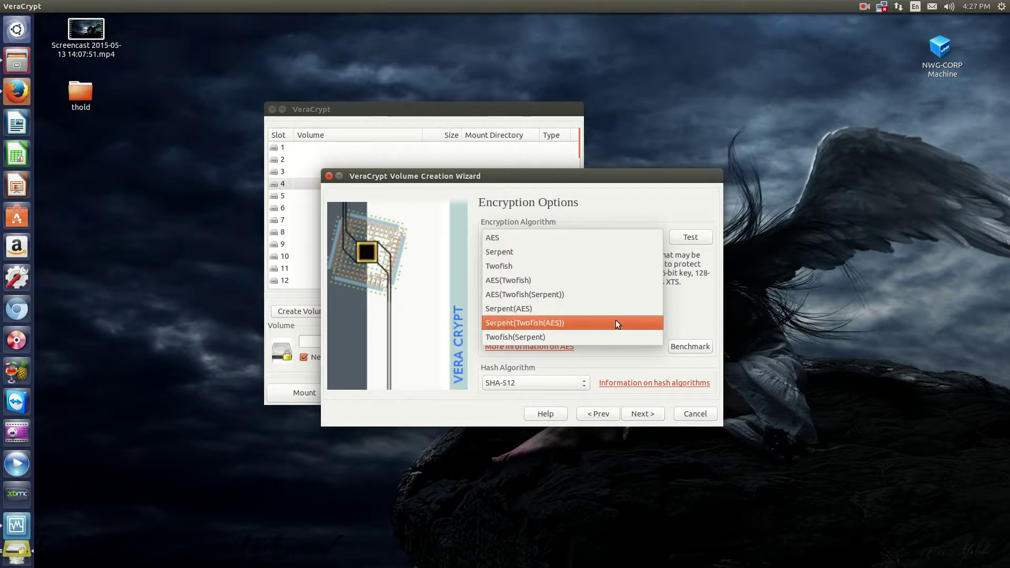
left_click(598, 281)
left_click(517, 384)
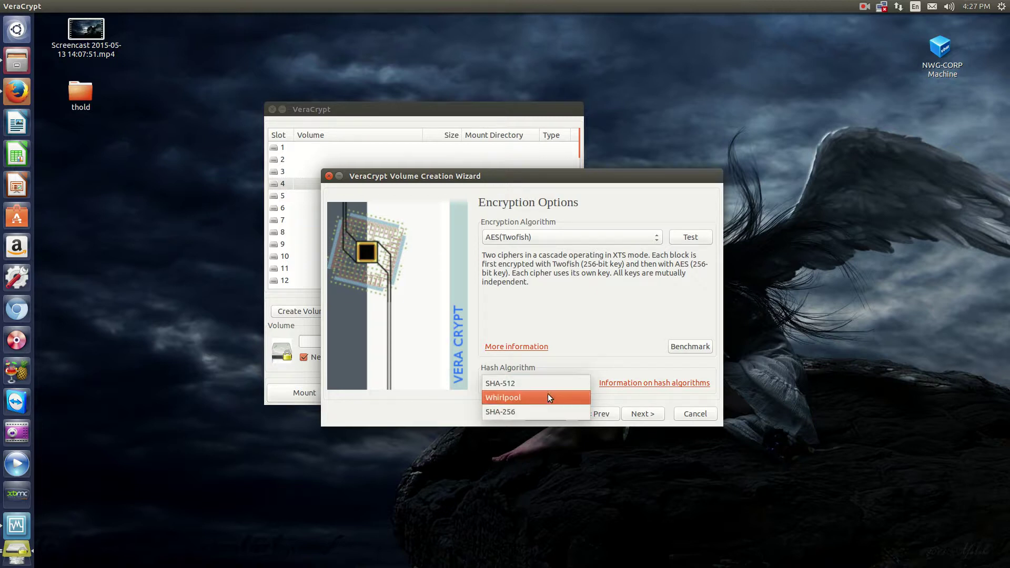
left_click(584, 341)
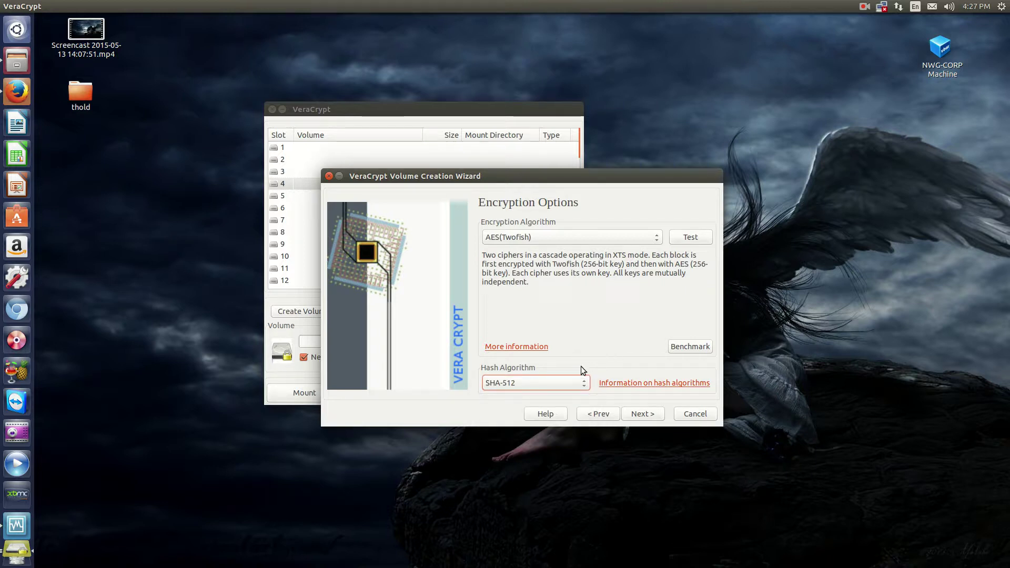
left_click(638, 415)
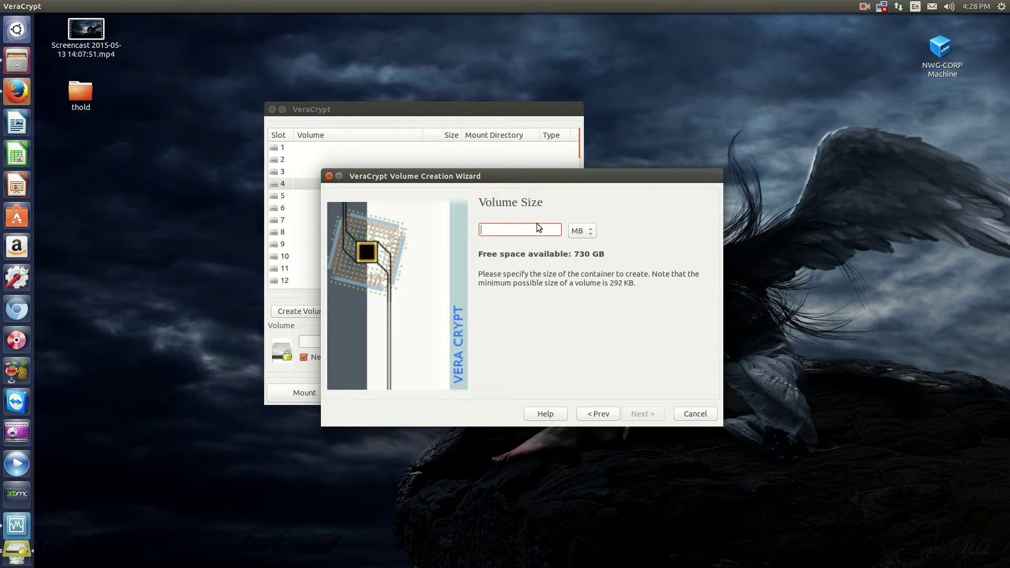
Set the volume size to 10 MB
type("10")
left_click(579, 230)
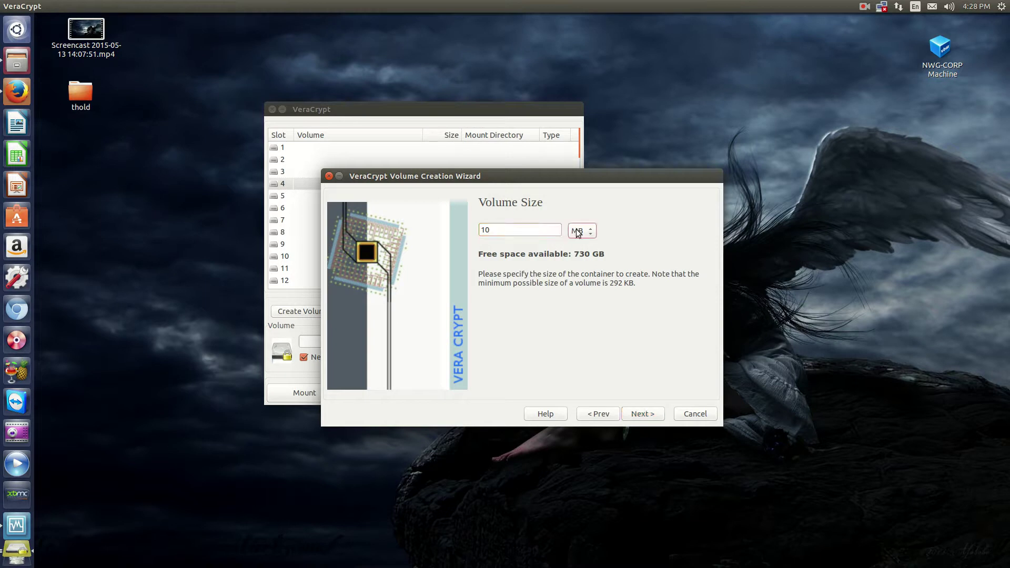
left_click(667, 223)
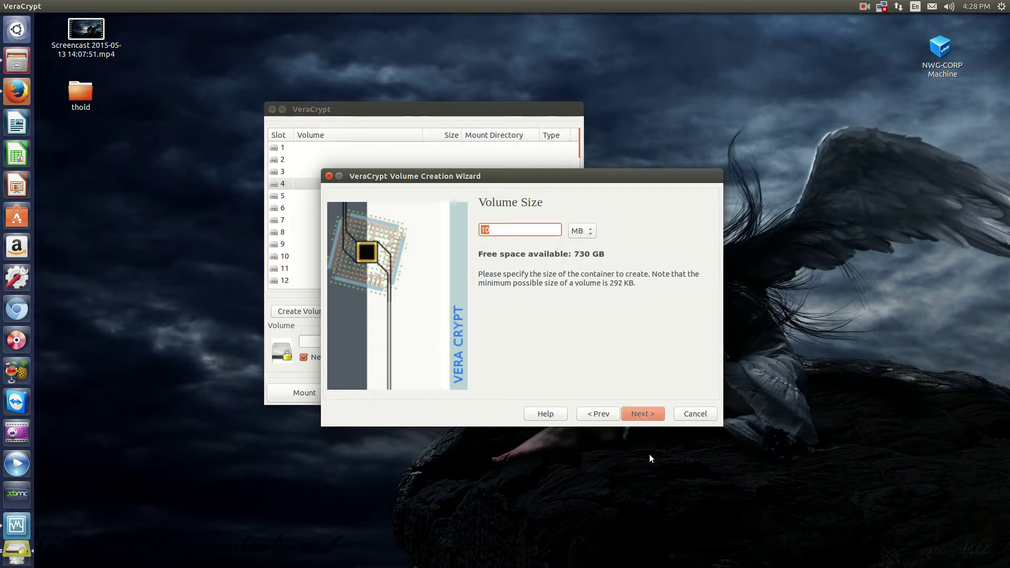
left_click(642, 417)
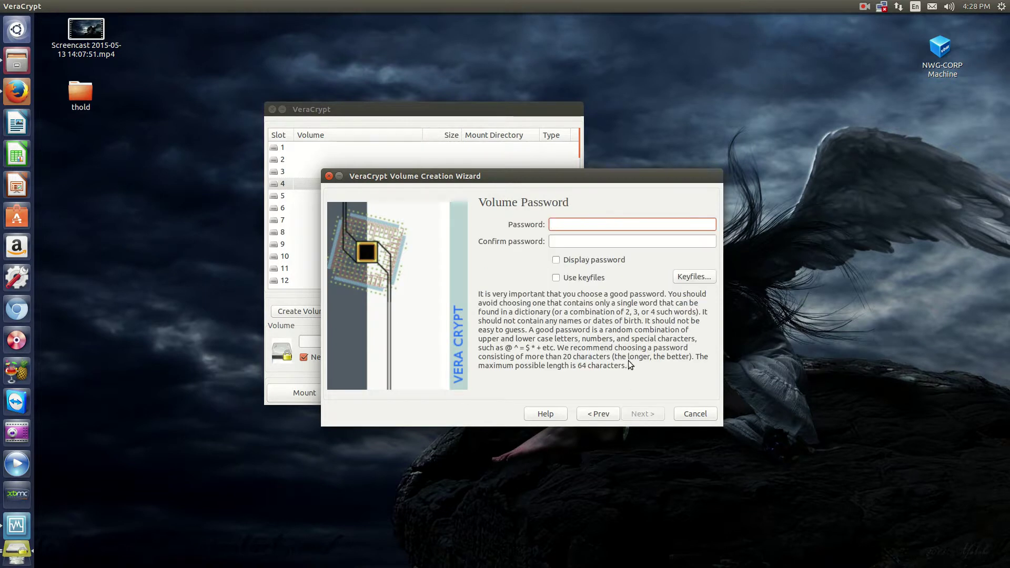
Type the volume password, correcting it, and move to the confirmation field
type("••••••••••••••")
key("BackSpace")
key("BackSpace")
key("BackSpace")
key("BackSpace")
key("BackSpace")
key("BackSpace")
key("BackSpace")
key("BackSpace")
key("BackSpace")
key("BackSpace")
key("BackSpace")
key("BackSpace")
key("BackSpace")
key("BackSpace")
type("•••••••••••••••")
key("Tab")
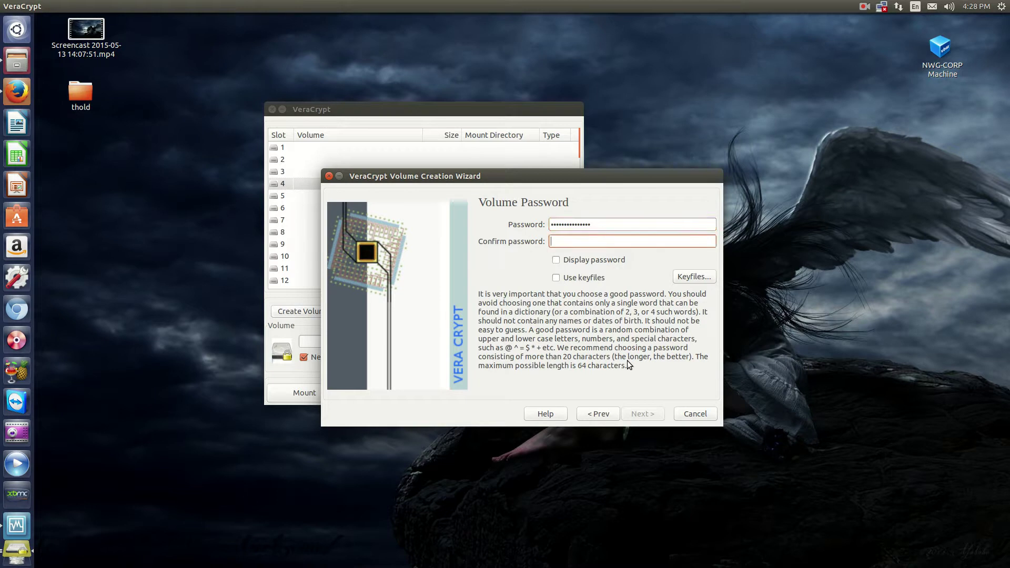
type("•••••••••••••••")
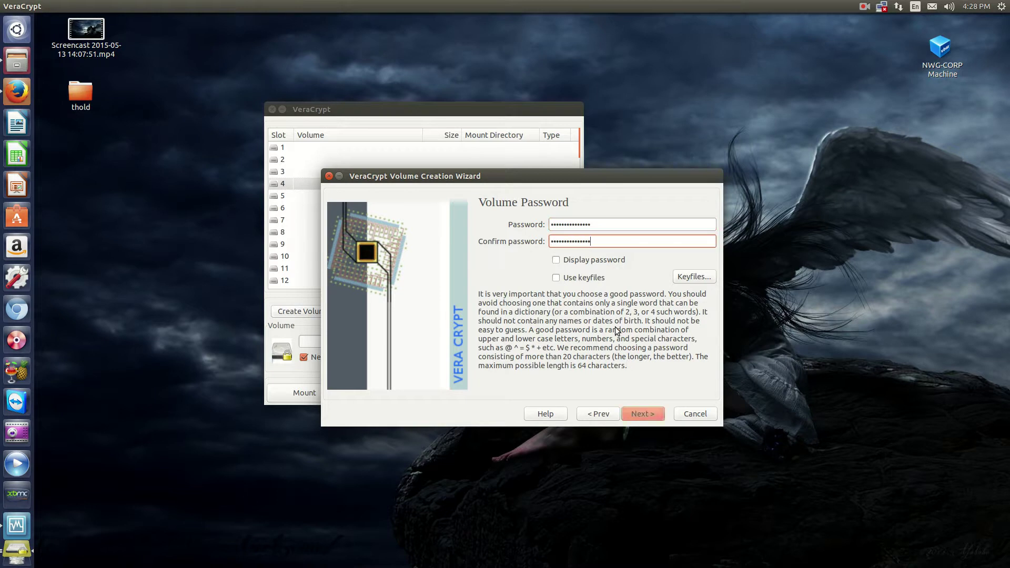
Keep the FAT filesystem, format the volume, and acknowledge the Volume Created message
left_click(647, 412)
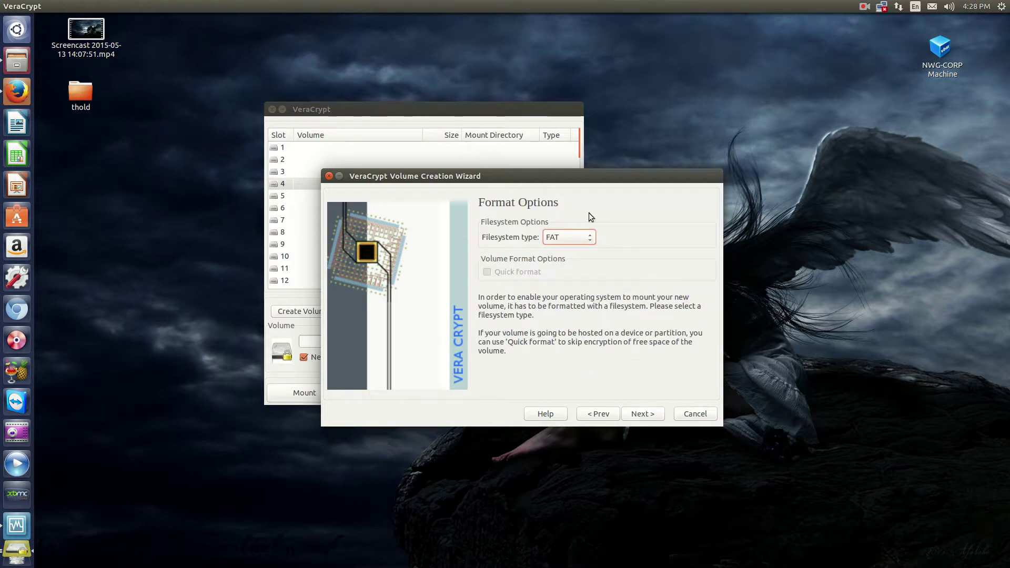
left_click(649, 415)
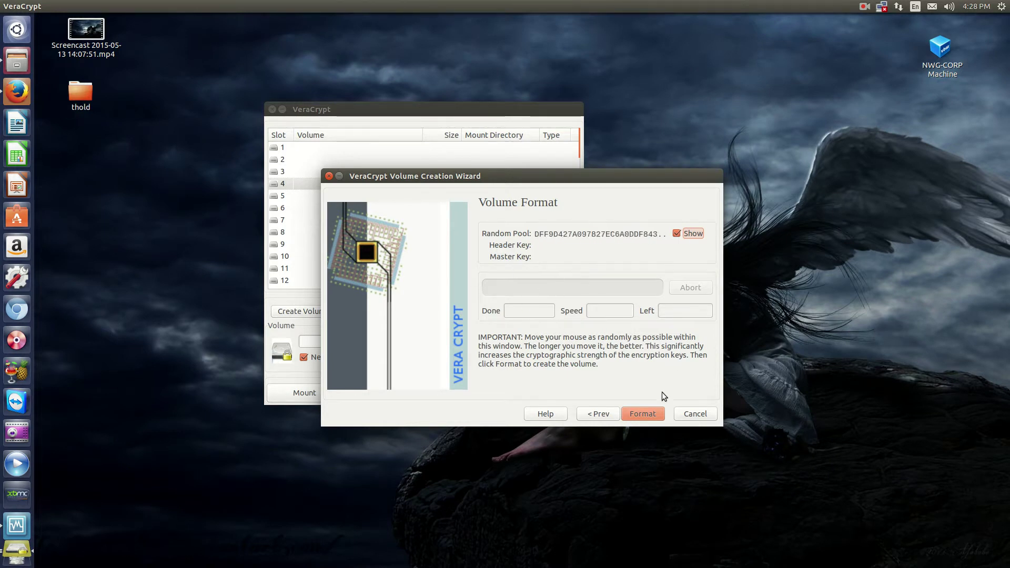
left_click(651, 412)
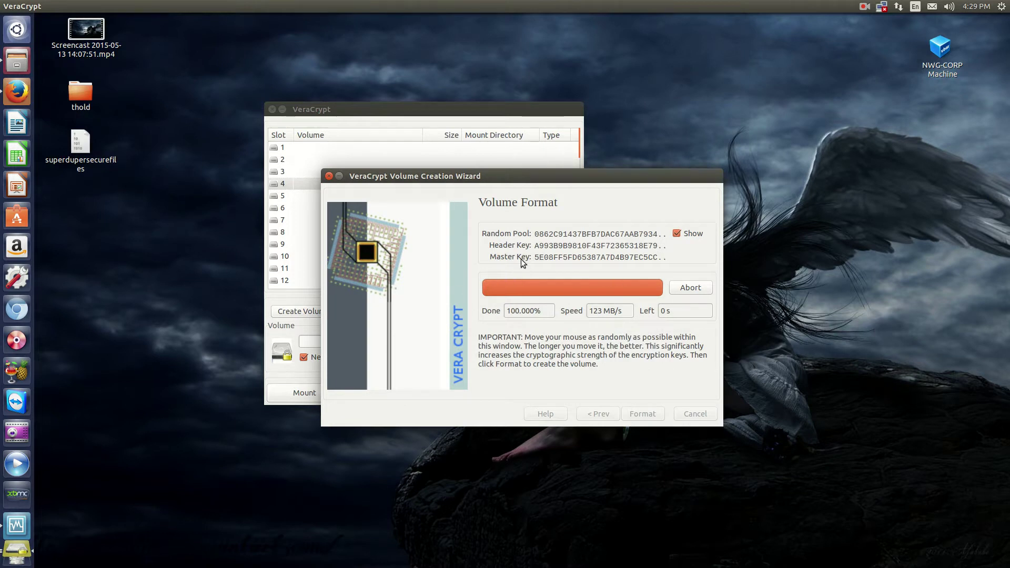
left_click(616, 340)
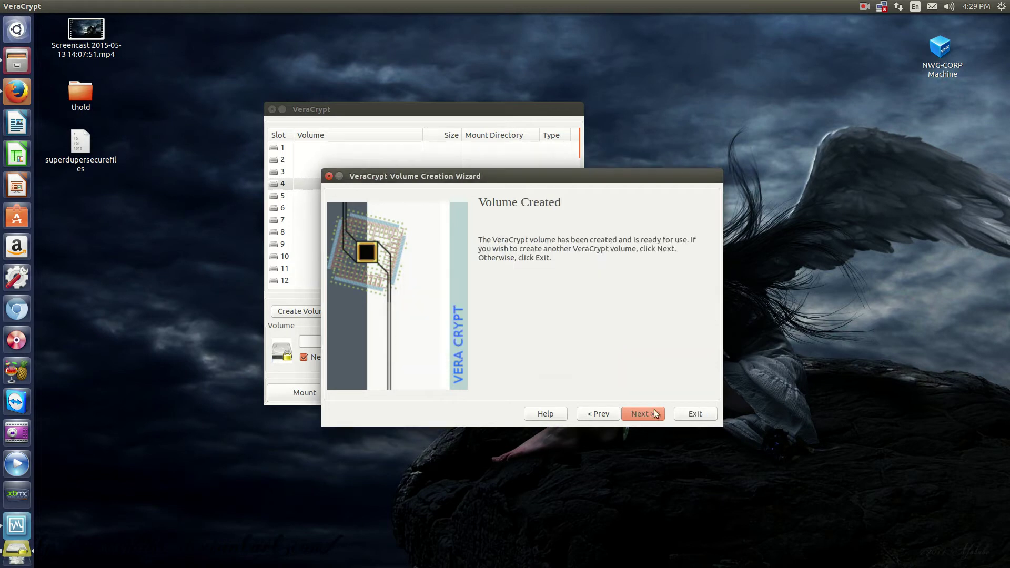
Exit the wizard, pick slot 3, and select Desktop/superdupersecurefiles as the volume file
left_click(703, 416)
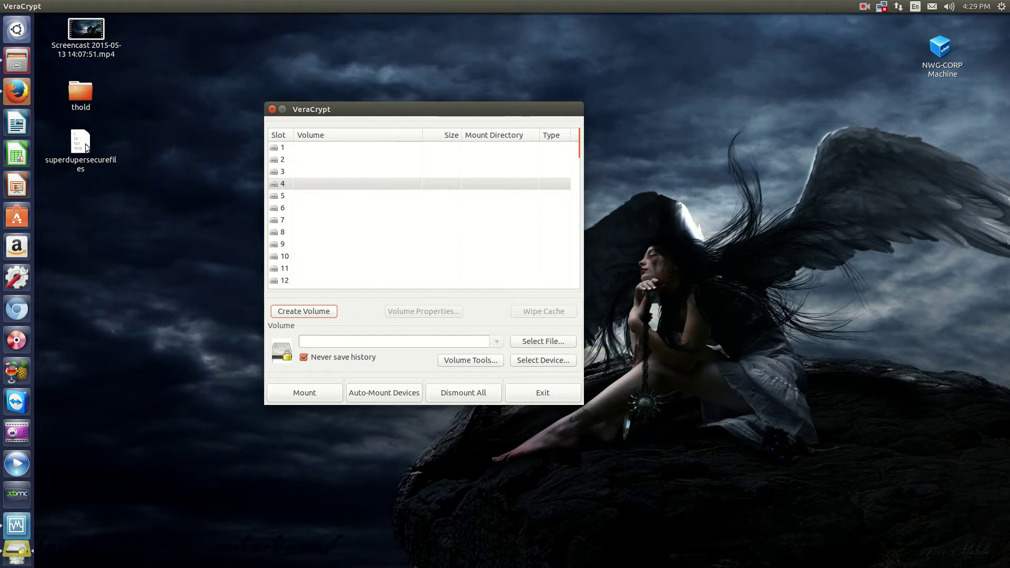
left_click(314, 169)
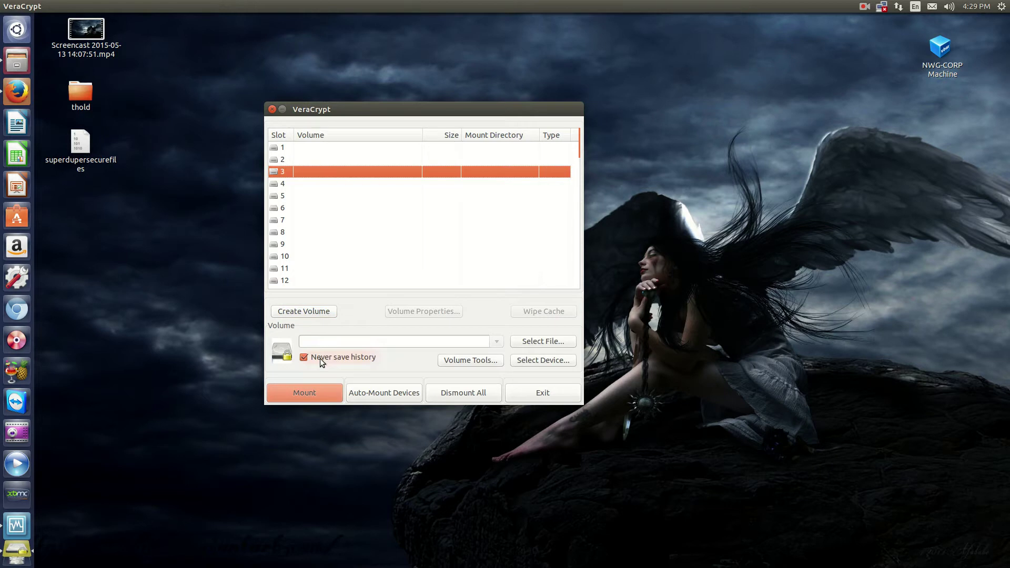
left_click(321, 392)
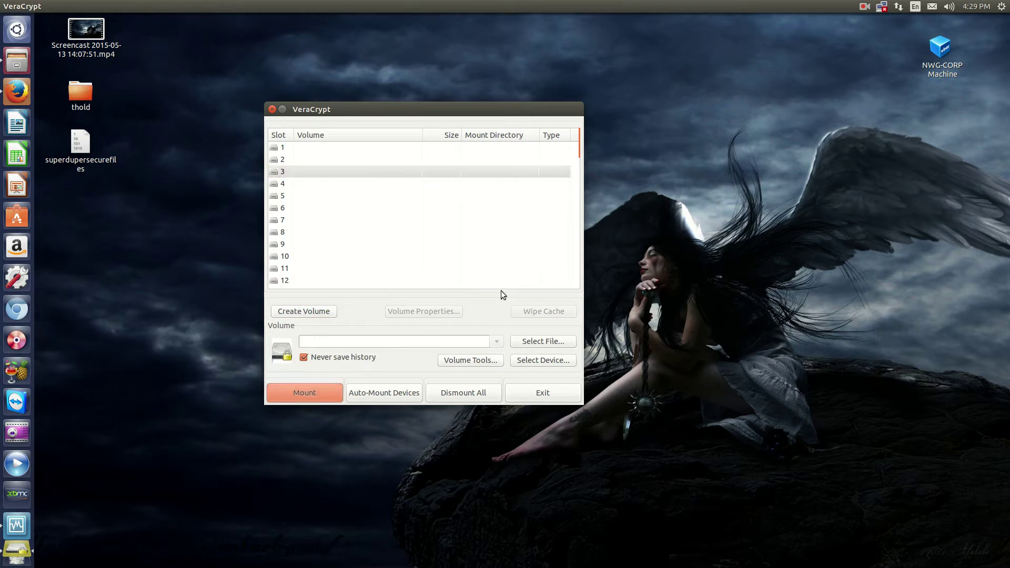
left_click(537, 346)
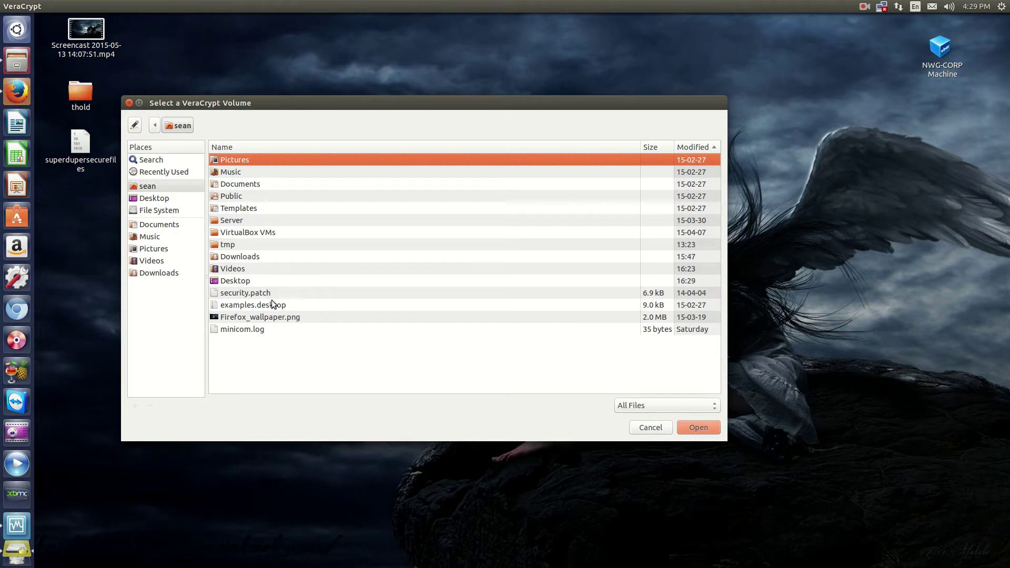
left_click(164, 200)
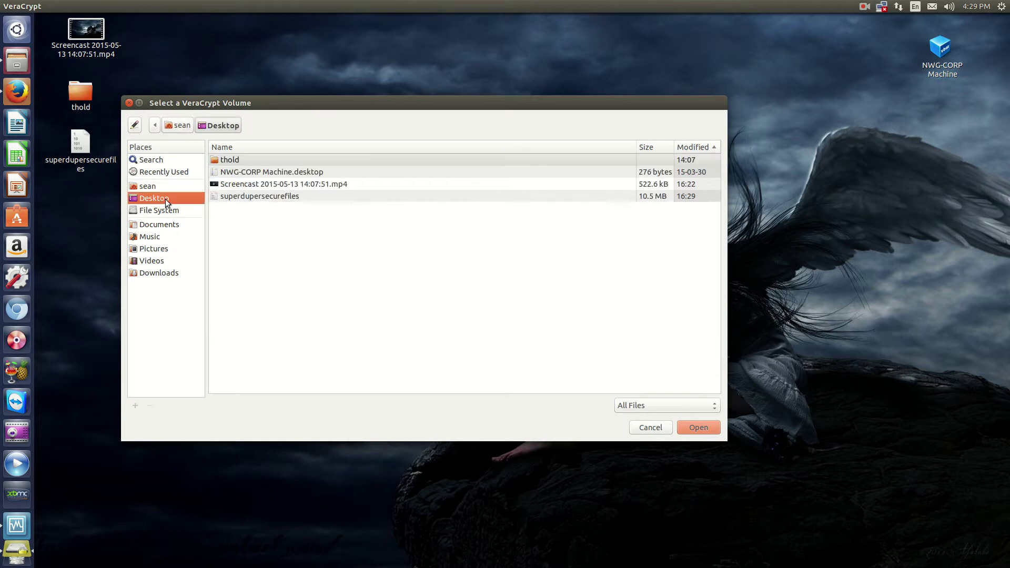
double_click(299, 198)
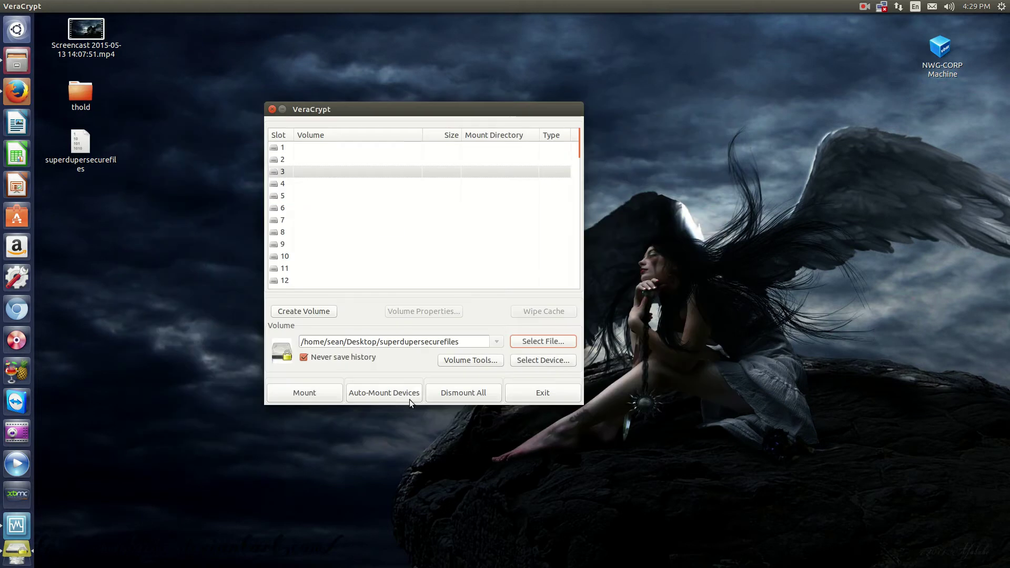
Mount the container in slot 3, entering the volume password then the administrator password
left_click(321, 392)
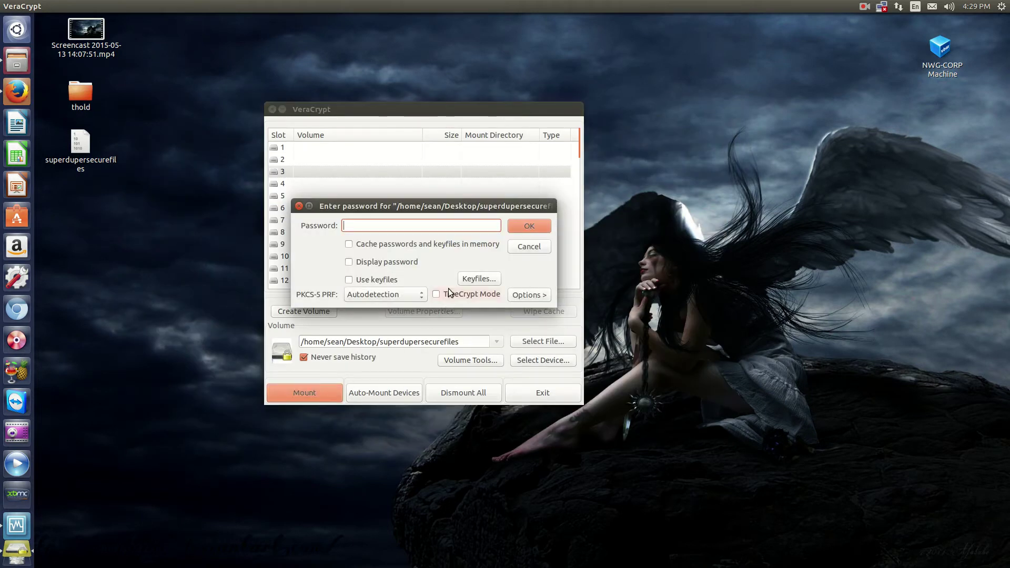
type("***************")
key("Return")
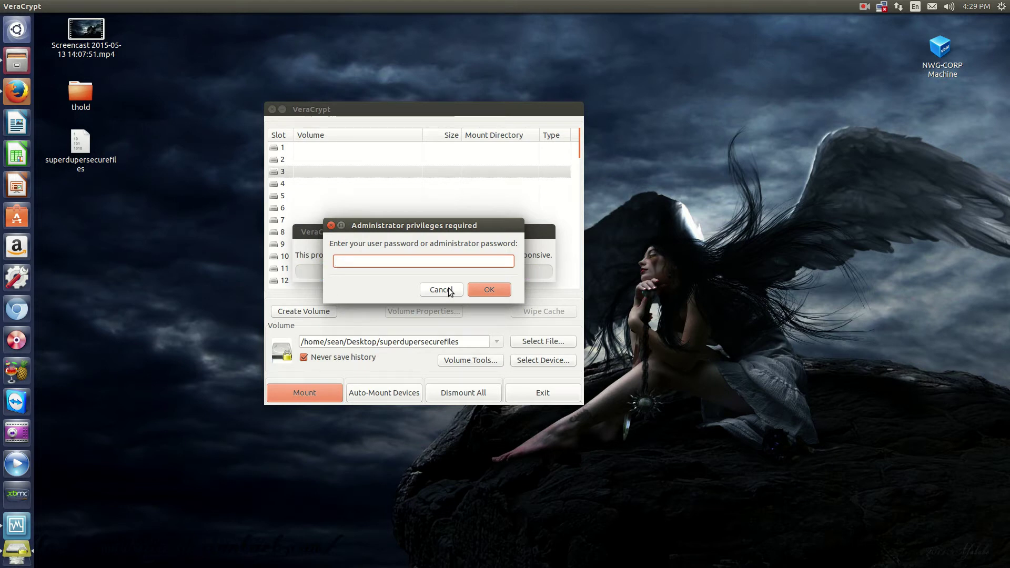
type("•••••••••••••••")
key("Return")
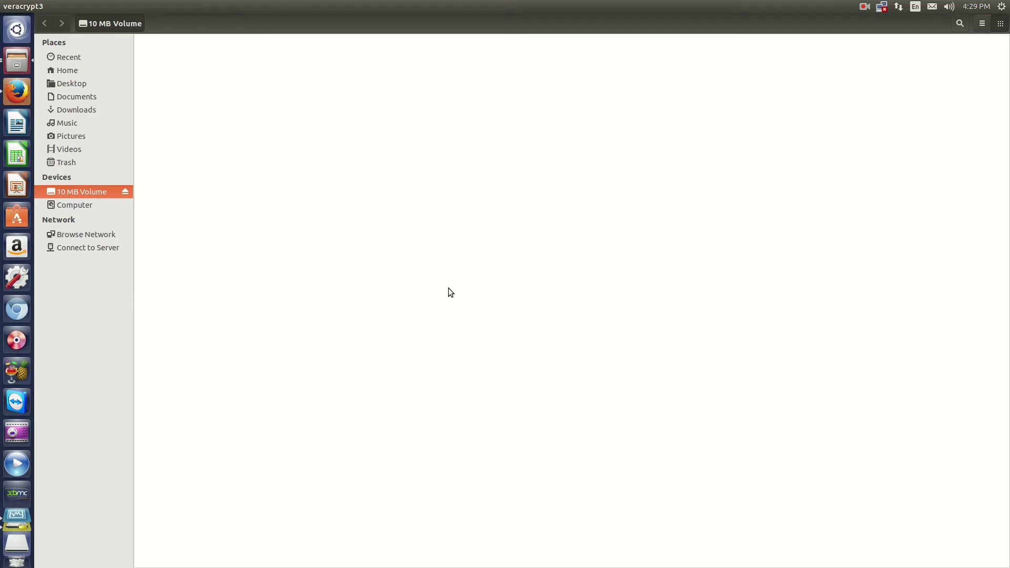
Close the Files window showing the empty 10 MB Volume
left_click(6, 7)
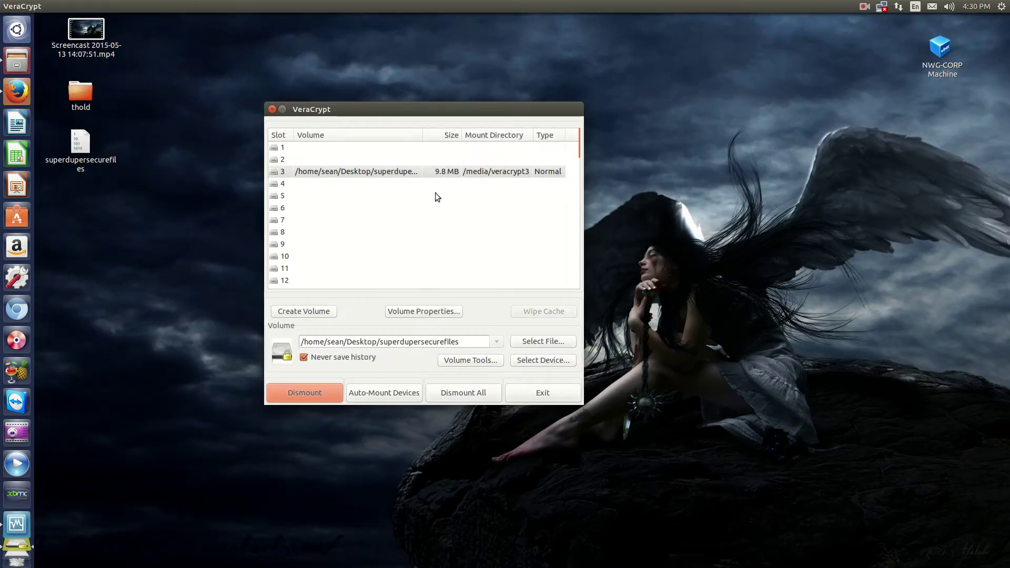
Dismount the superdupersecurefiles volume from slot 3, then reposition the VeraCrypt window on screen
left_click(434, 171)
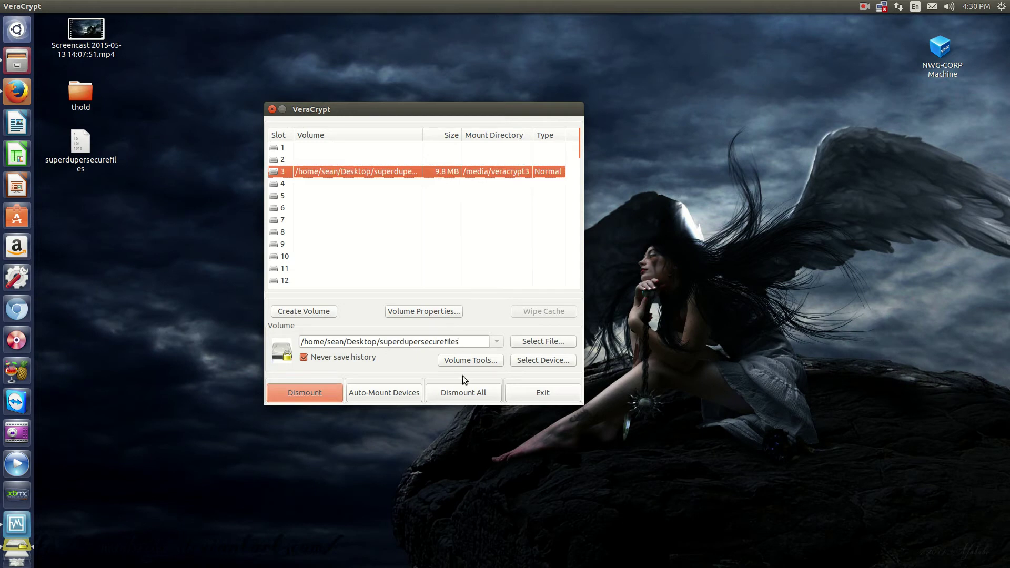
left_click(304, 394)
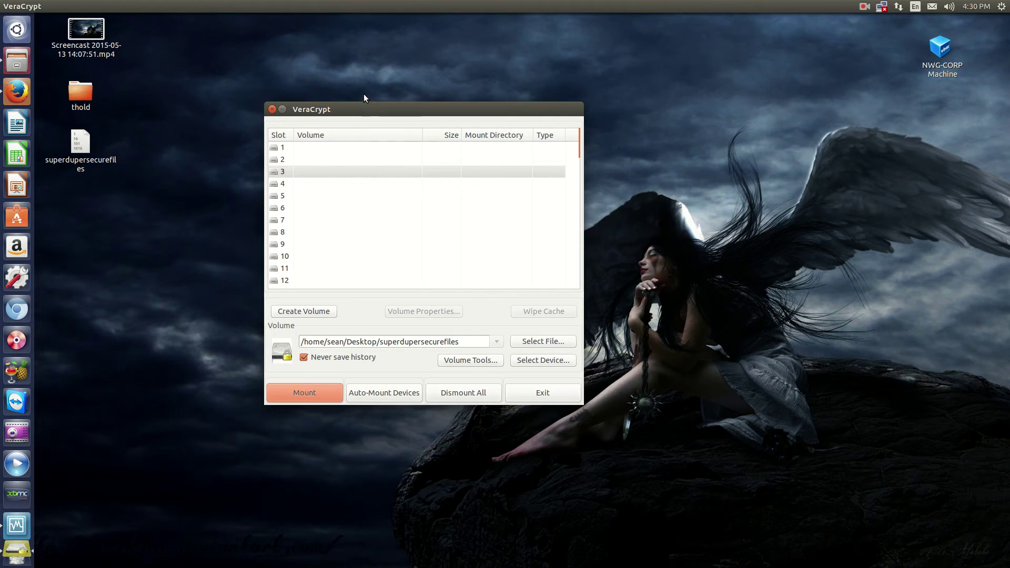
mouse_move(361, 109)
left_mouse_down()
mouse_move(422, 110)
mouse_move(402, 122)
mouse_move(360, 114)
left_mouse_up()
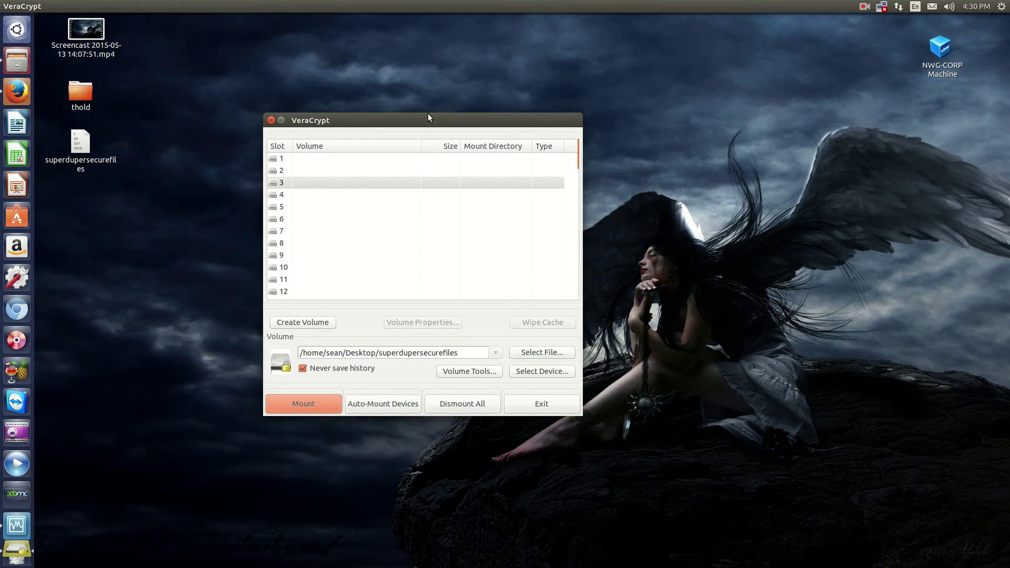
left_click_drag(427, 116, 480, 102)
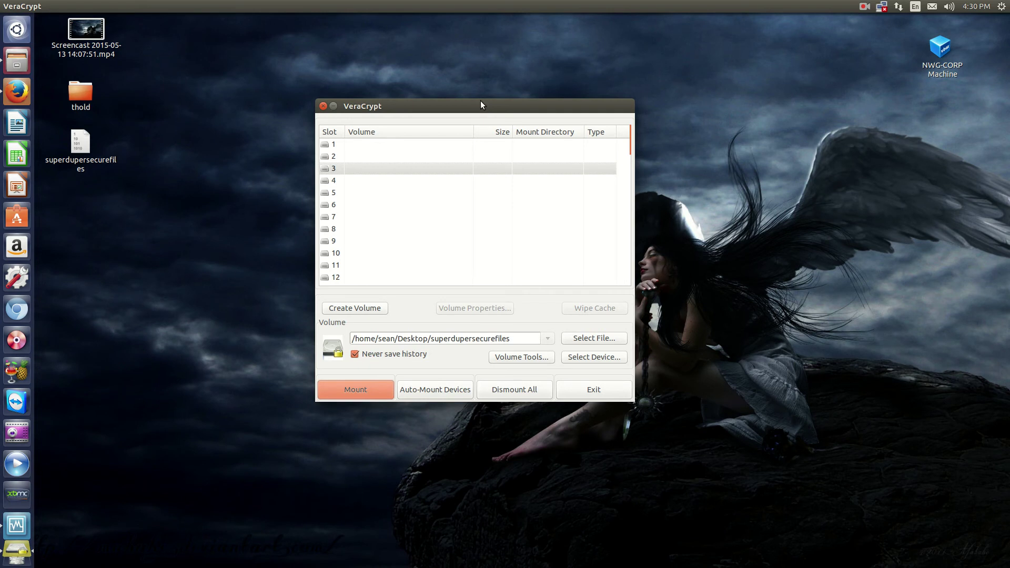
left_click_drag(479, 103, 428, 70)
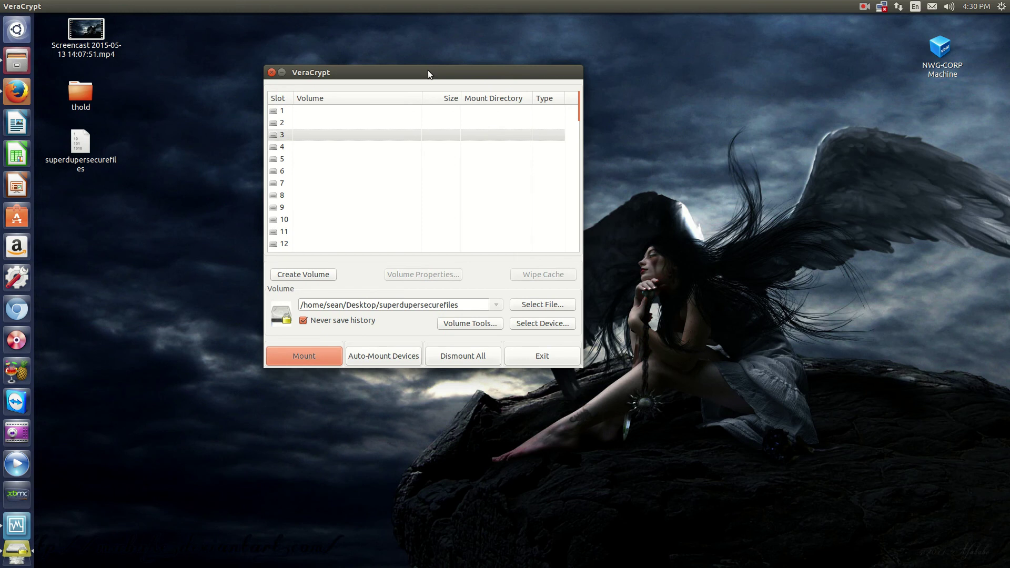